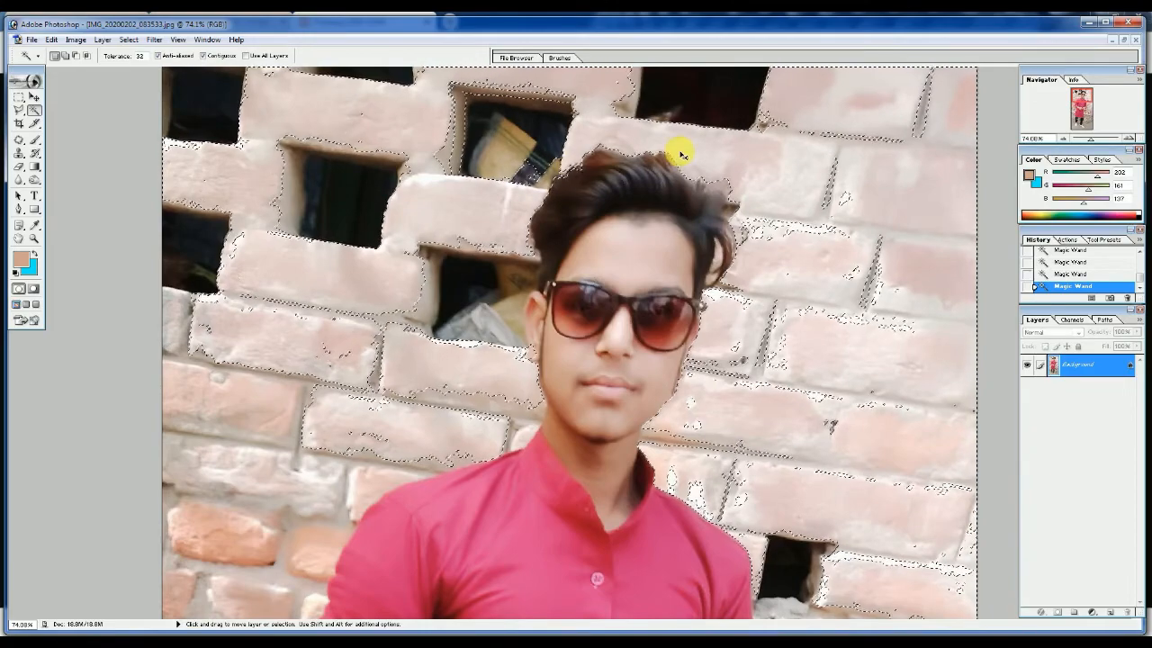
- Step back the last two Magic Wand selections, and clear the remaining selected brick wall to the cyan background colour
key("ctrl+alt+z")
key("ctrl+alt+z")
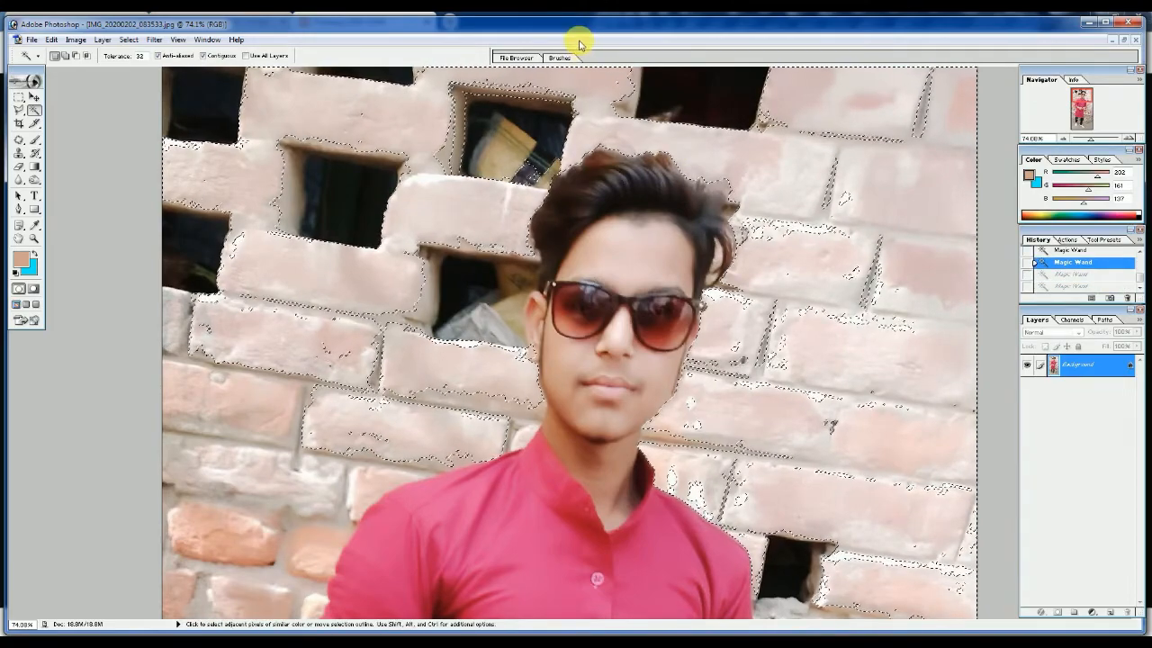
left_click(18, 141)
left_click_drag(544, 345, 538, 358)
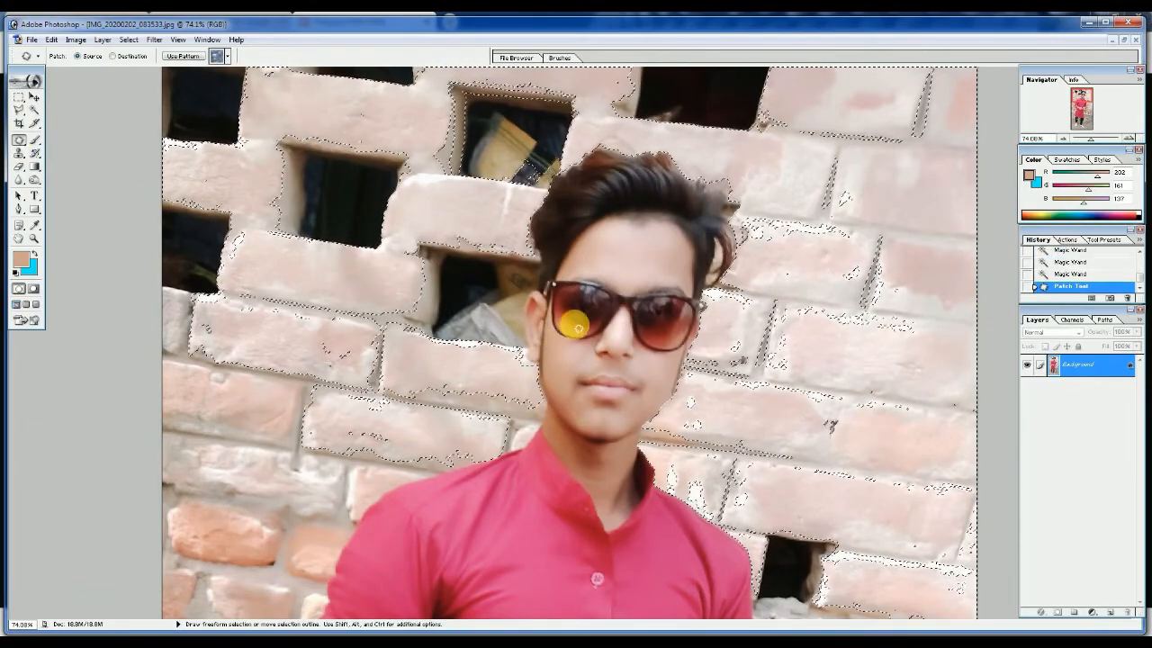
key("Delete")
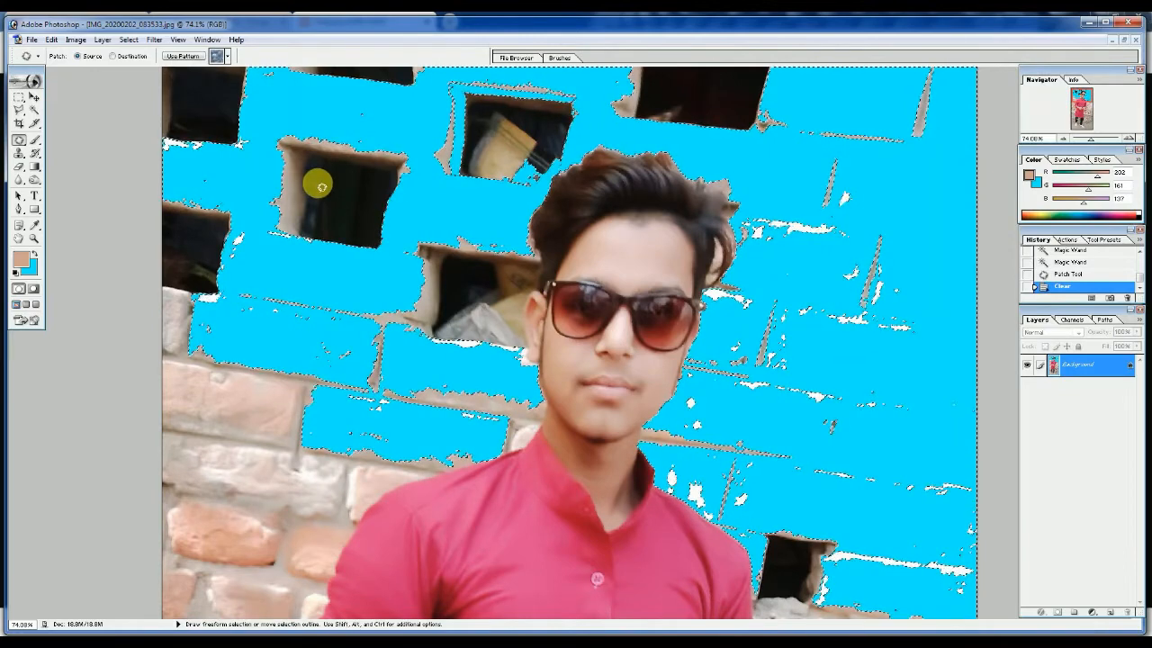
key("ctrl+d")
- Erase the dark wall openings across the photo's upper-left area to cyan with a 165 px eraser
left_click(18, 166)
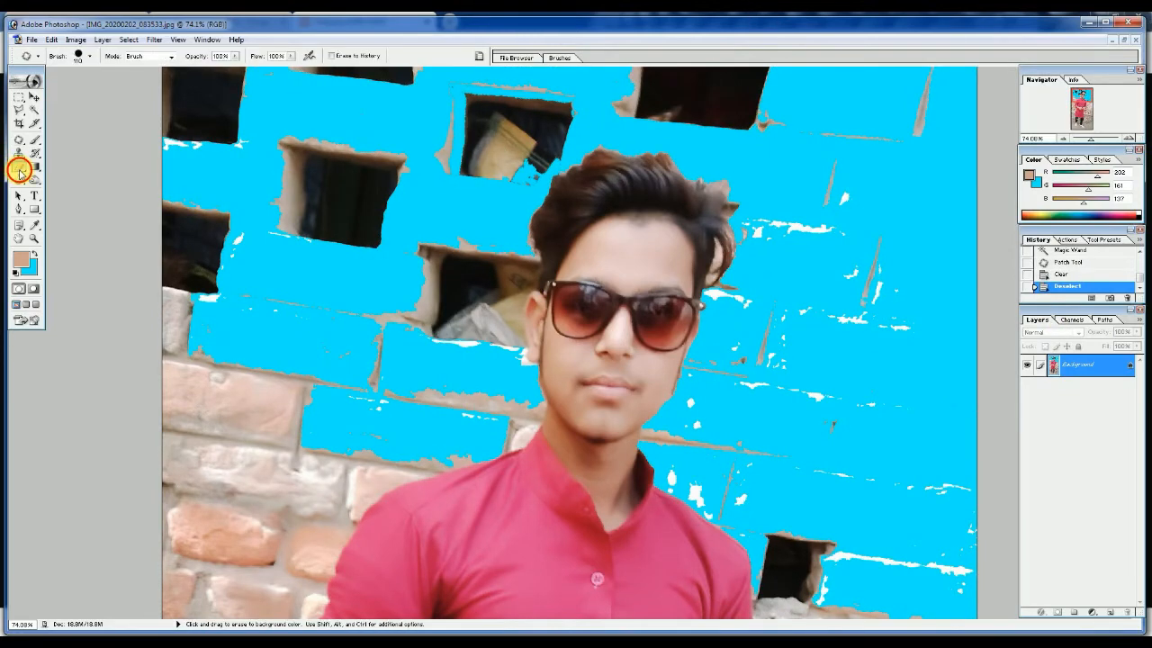
right_click(206, 133)
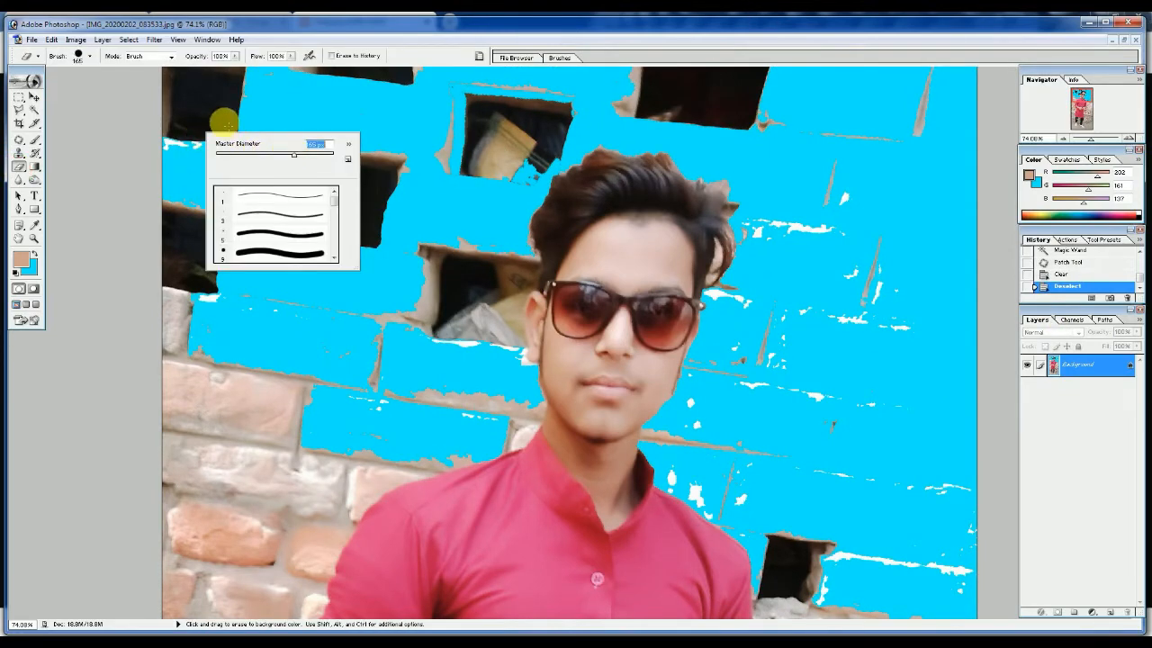
left_click(223, 122)
mouse_move(236, 130)
left_mouse_down()
mouse_move(119, 139)
mouse_move(212, 88)
mouse_move(288, 197)
left_mouse_up()
mouse_move(264, 109)
left_mouse_down()
mouse_move(390, 154)
mouse_move(348, 217)
mouse_move(414, 83)
mouse_move(432, 150)
mouse_move(474, 181)
mouse_move(515, 171)
mouse_move(590, 111)
mouse_move(637, 114)
left_mouse_up()
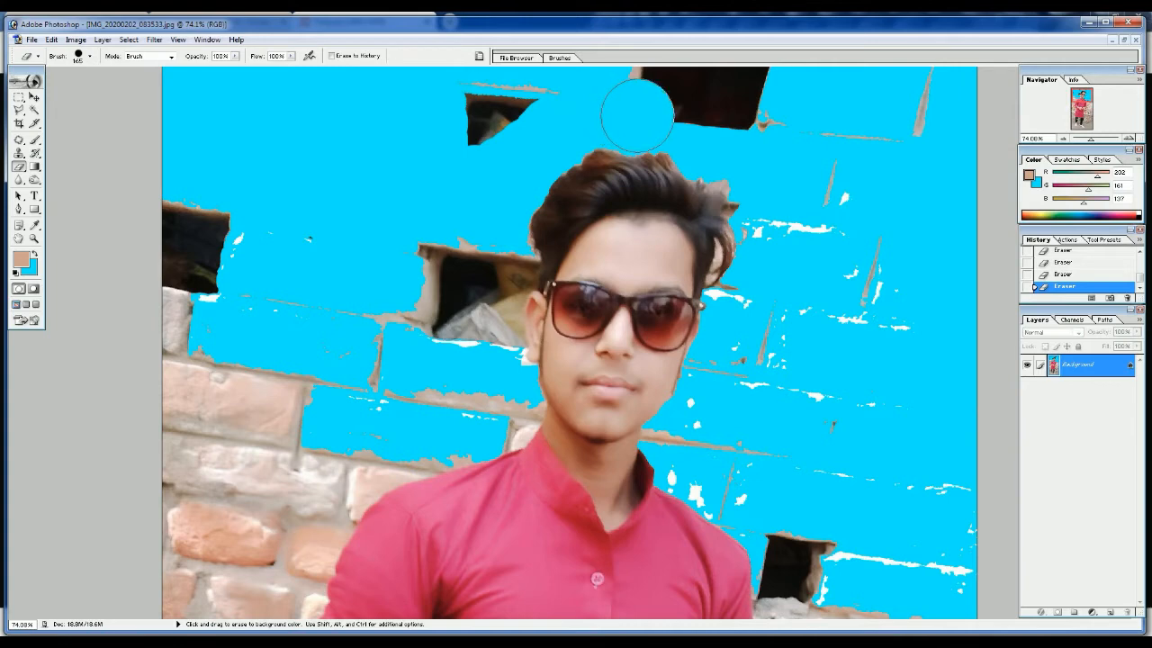
- Erase the leftover wall openings above the head and the mortar remnants in the photo's upper-right area
left_click_drag(551, 108, 486, 104)
mouse_move(618, 103)
left_mouse_down()
mouse_move(696, 113)
mouse_move(657, 79)
left_mouse_up()
mouse_move(801, 108)
left_mouse_down()
mouse_move(943, 90)
mouse_move(885, 123)
mouse_move(791, 220)
left_mouse_up()
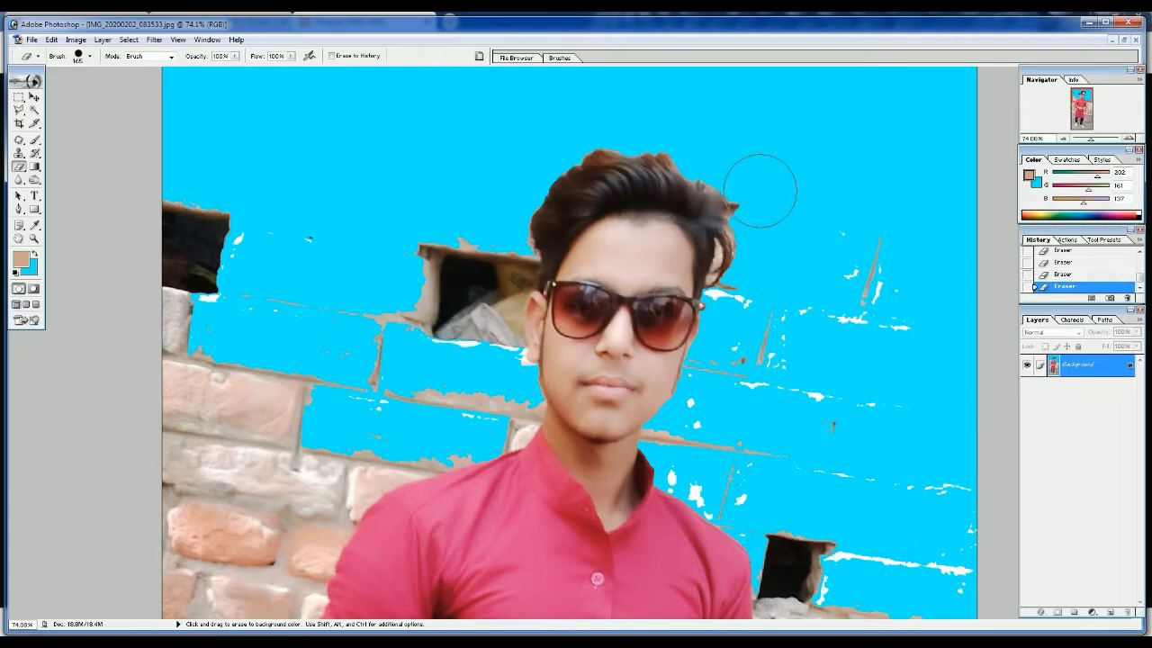
- Erase the wall remnants beside the face on the photo's right side, from the hair down towards the shoulder
scroll(782, 214, "down", 2)
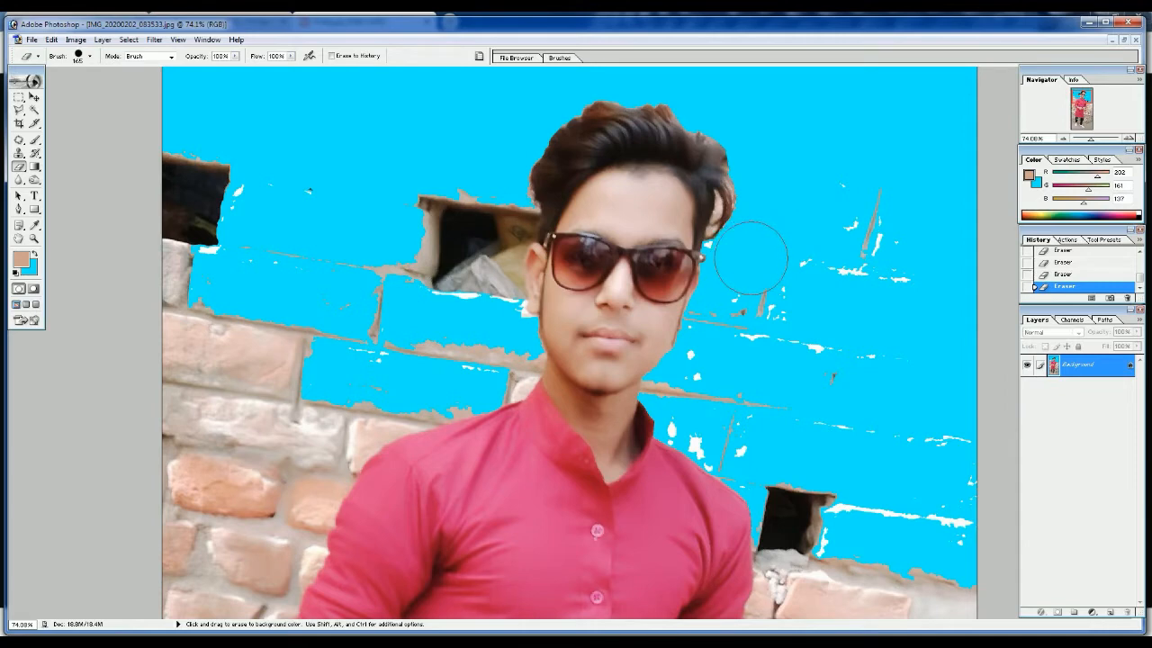
mouse_move(751, 259)
left_mouse_down()
mouse_move(739, 322)
mouse_move(720, 324)
mouse_move(706, 362)
mouse_move(739, 403)
mouse_move(757, 405)
mouse_move(758, 390)
mouse_move(743, 401)
mouse_move(699, 370)
left_mouse_up()
scroll(747, 392, "down", 2)
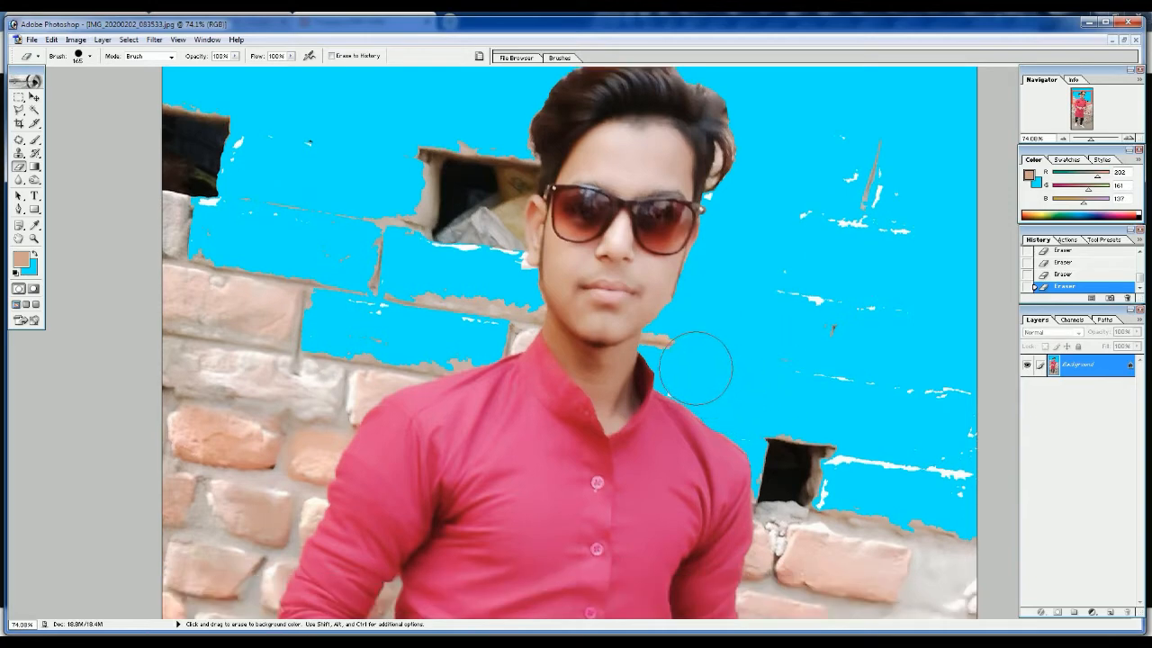
- Clean up the wall traces between the neck, collar and cheek on the photo's right side with a 54 px eraser
right_click(696, 345)
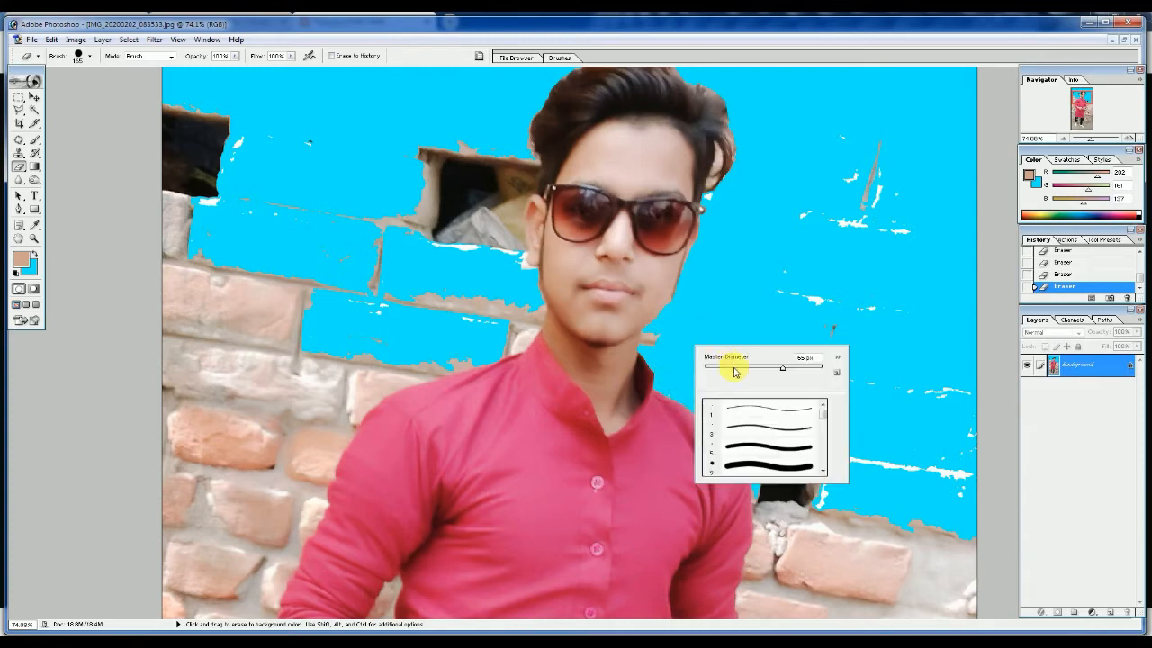
left_click_drag(733, 369, 736, 368)
left_click(662, 340)
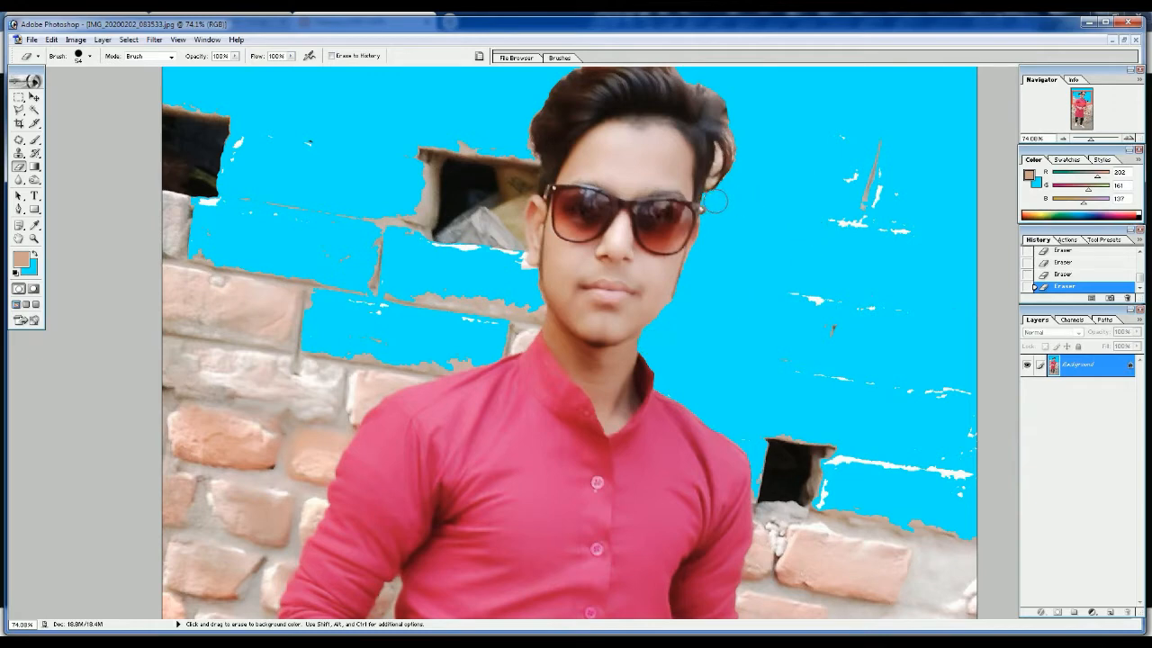
- Enlarge the eraser and remove the mortar remnants and dark opening right of the head and shoulder
right_click(838, 167)
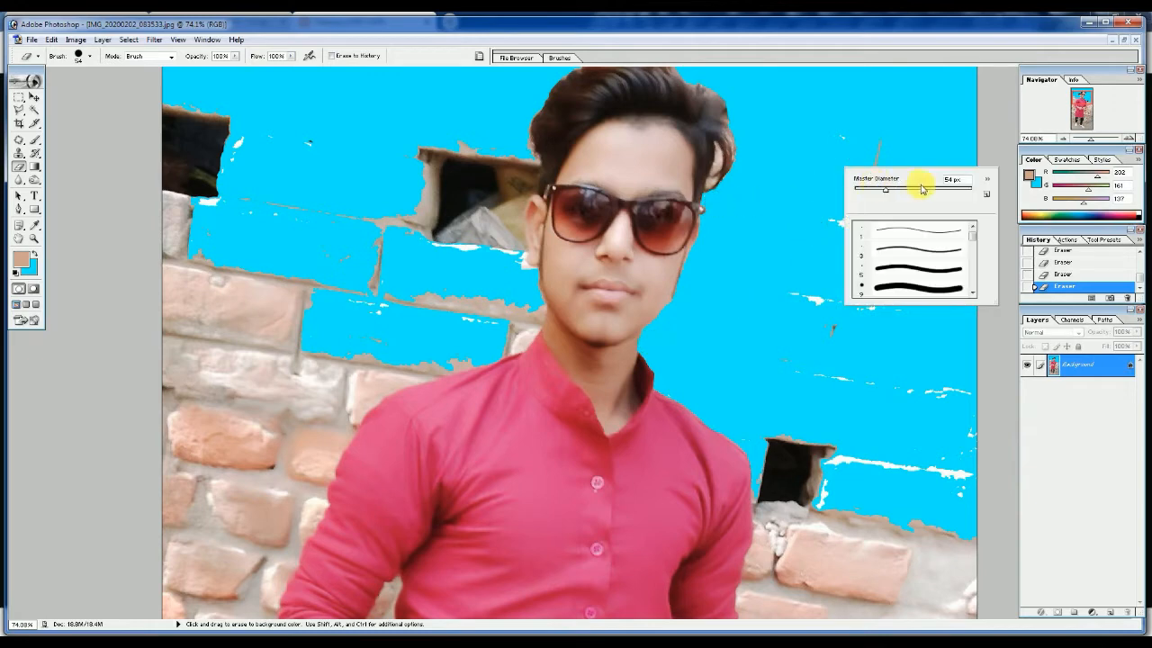
mouse_move(858, 133)
left_mouse_down()
mouse_move(852, 236)
mouse_move(807, 328)
left_mouse_up()
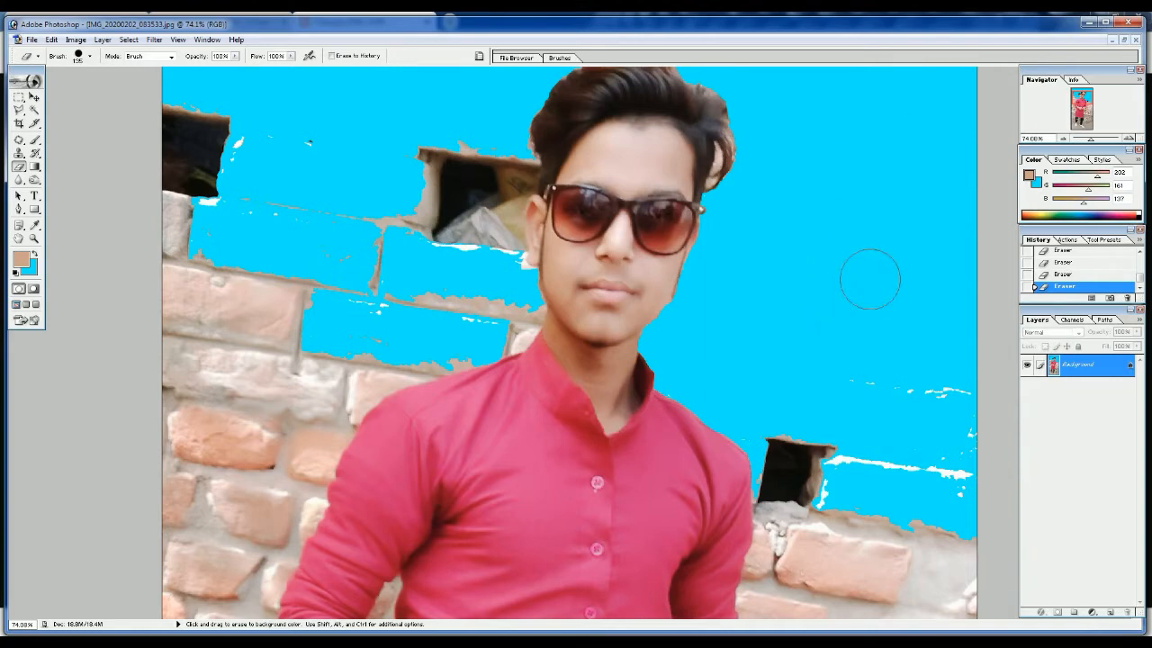
scroll(914, 247, "down", 3)
mouse_move(927, 256)
left_mouse_down()
mouse_move(969, 237)
mouse_move(949, 321)
mouse_move(830, 294)
mouse_move(815, 271)
mouse_move(895, 239)
mouse_move(782, 294)
mouse_move(779, 404)
left_mouse_up()
scroll(779, 410, "down", 1)
mouse_move(844, 257)
left_mouse_down()
mouse_move(846, 453)
mouse_move(807, 399)
mouse_move(827, 284)
mouse_move(909, 350)
mouse_move(936, 350)
mouse_move(981, 520)
mouse_move(895, 411)
mouse_move(872, 336)
mouse_move(924, 610)
mouse_move(942, 448)
mouse_move(980, 449)
left_mouse_up()
- Erase the brick wall beside the sleeve on the photo's right side, down to the ledge below the hands
scroll(891, 396, "down", 3)
mouse_move(853, 387)
left_mouse_down()
mouse_move(880, 559)
mouse_move(820, 376)
mouse_move(775, 293)
mouse_move(763, 515)
left_mouse_up()
scroll(763, 515, "down", 4)
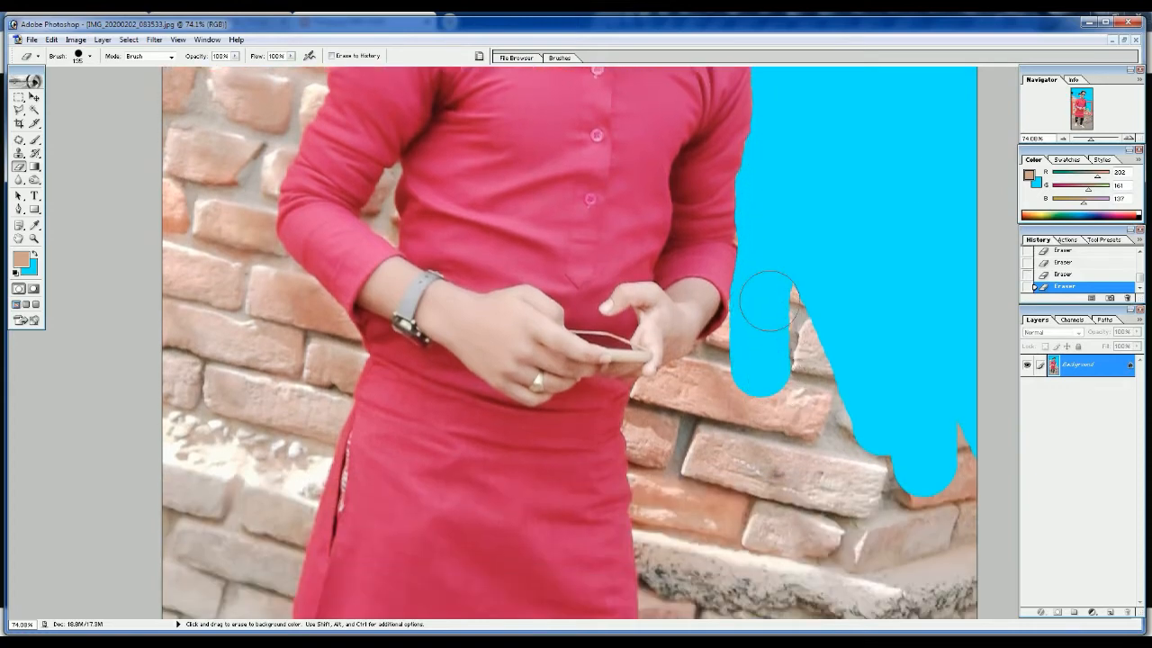
mouse_move(767, 301)
left_mouse_down()
mouse_move(793, 315)
mouse_move(826, 454)
mouse_move(811, 346)
mouse_move(872, 518)
mouse_move(897, 458)
left_mouse_up()
scroll(897, 458, "down", 3)
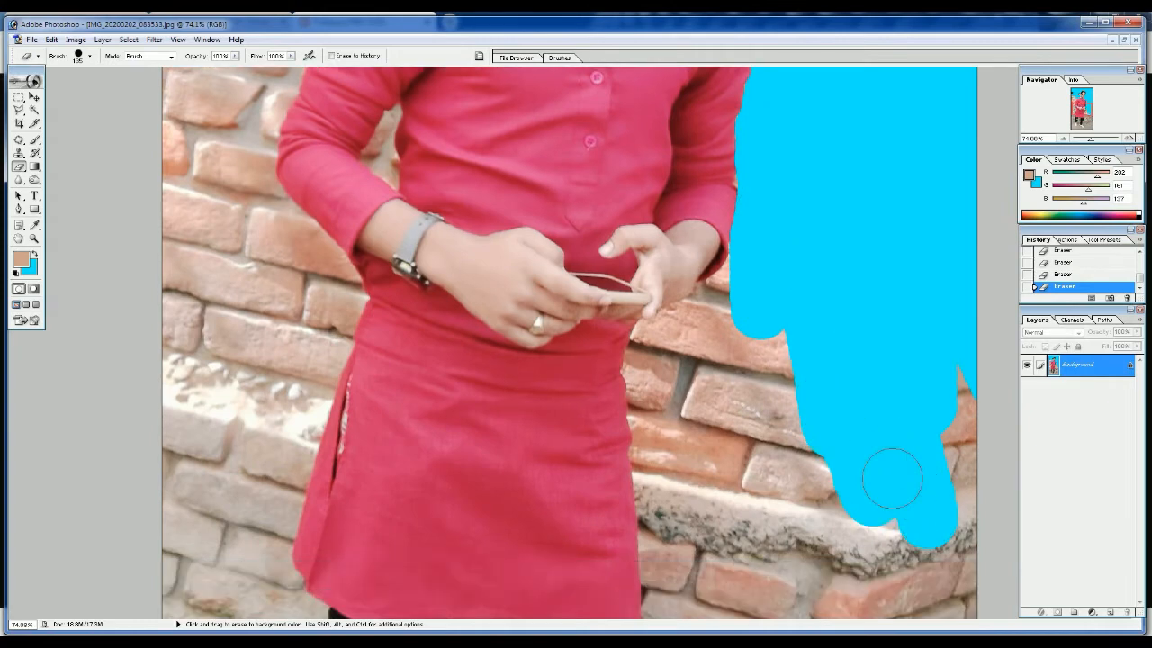
- Erase a strip of wall along the right edge of the tunic, from the hands down to the hem
scroll(892, 478, "down", 1)
left_click_drag(930, 333, 951, 392)
mouse_move(810, 323)
left_mouse_down()
mouse_move(759, 268)
mouse_move(755, 231)
mouse_move(653, 326)
mouse_move(662, 589)
left_mouse_up()
scroll(662, 590, "down", 5)
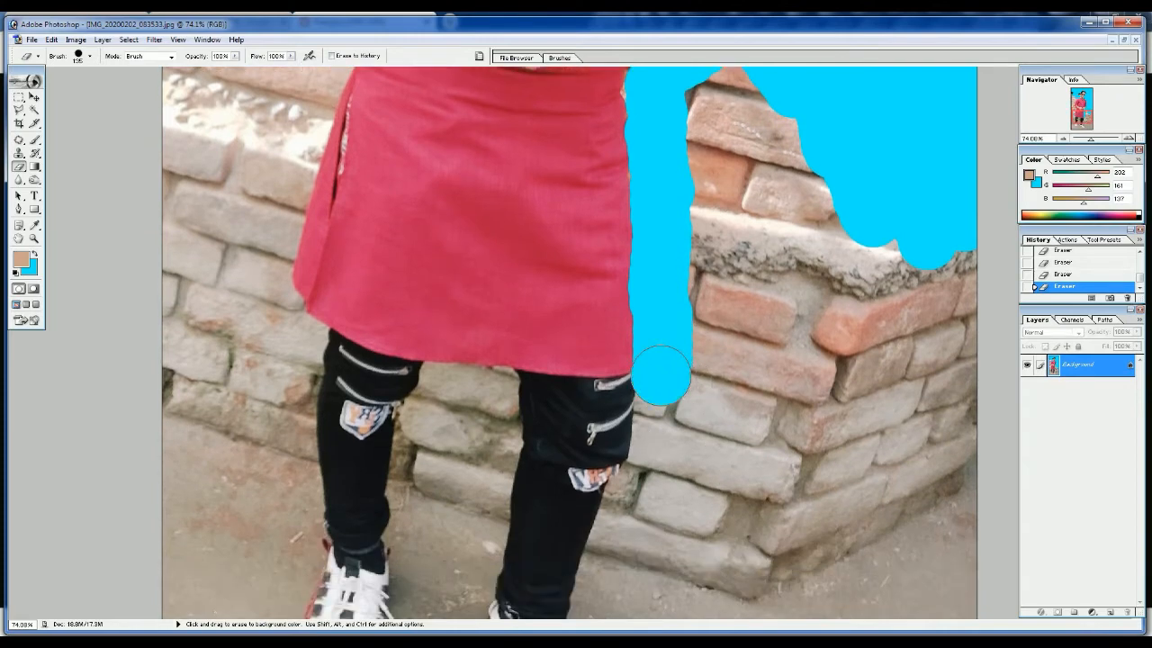
- Extend the erased strip along the outer edge of the right-hand trouser leg and around the shoe's toe
left_click_drag(661, 378, 652, 534)
scroll(641, 432, "down", 3)
scroll(633, 434, "down", 1)
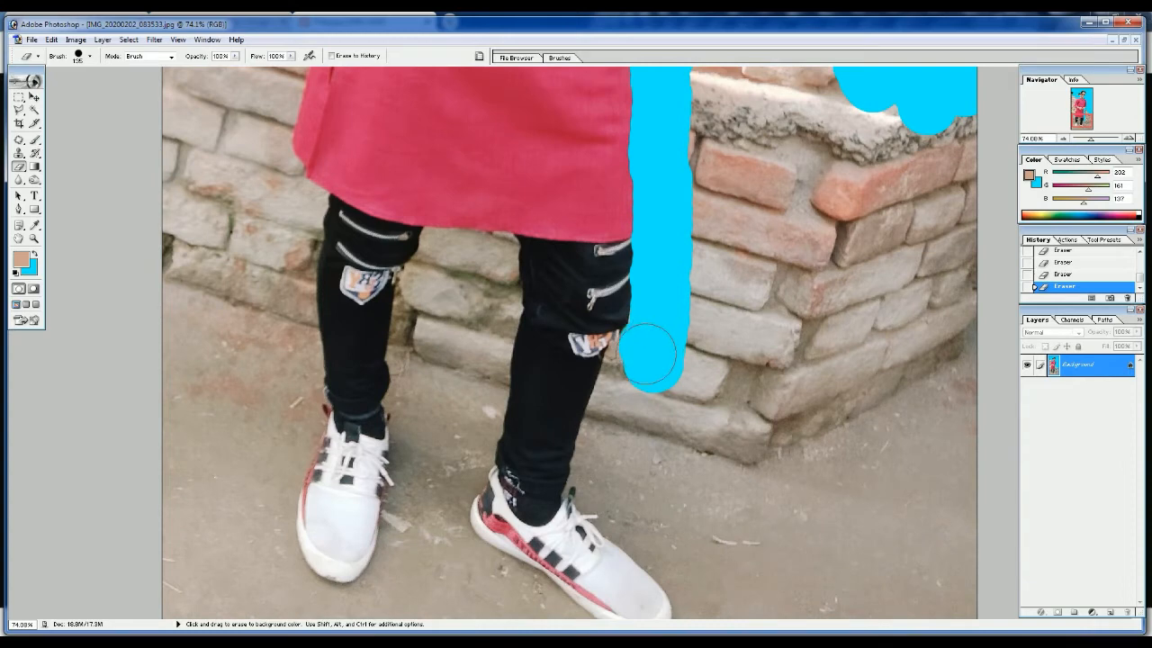
mouse_move(641, 360)
left_mouse_down()
mouse_move(596, 465)
mouse_move(599, 445)
mouse_move(610, 450)
mouse_move(707, 564)
left_mouse_up()
scroll(601, 470, "down", 1)
scroll(708, 522, "down", 1)
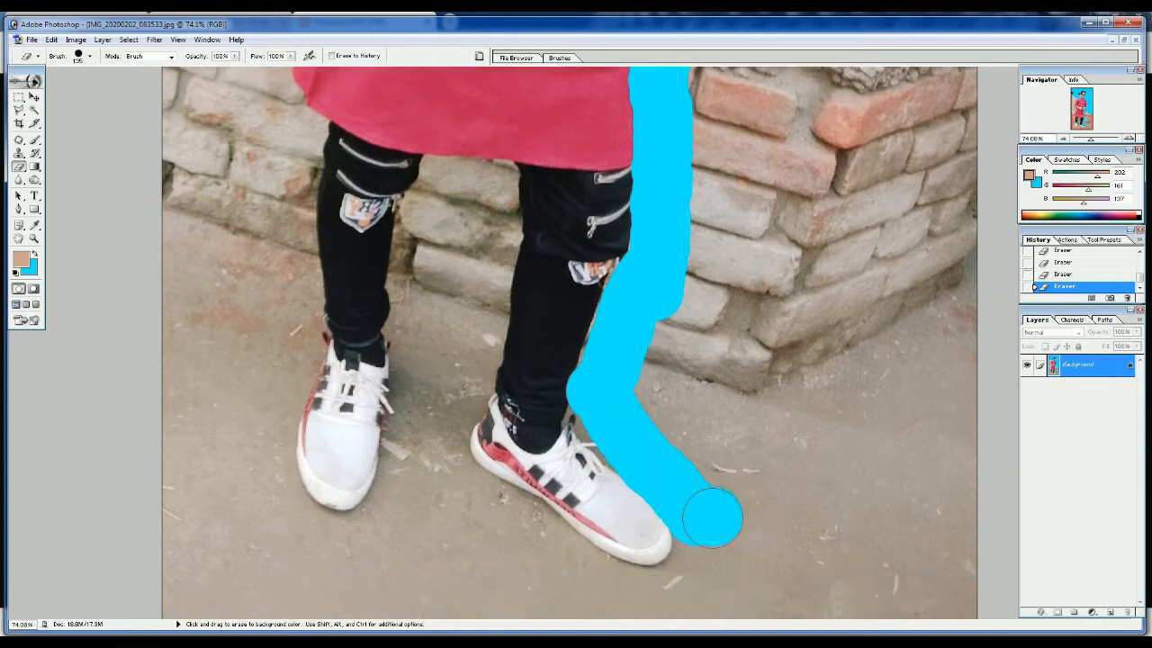
- Erase the ground right of the shoe and the outer bricks along the photo's lower-right edge
mouse_move(712, 517)
left_mouse_down()
mouse_move(1014, 517)
mouse_move(912, 496)
mouse_move(855, 468)
mouse_move(715, 463)
mouse_move(663, 384)
mouse_move(689, 301)
left_mouse_up()
scroll(711, 315, "up", 2)
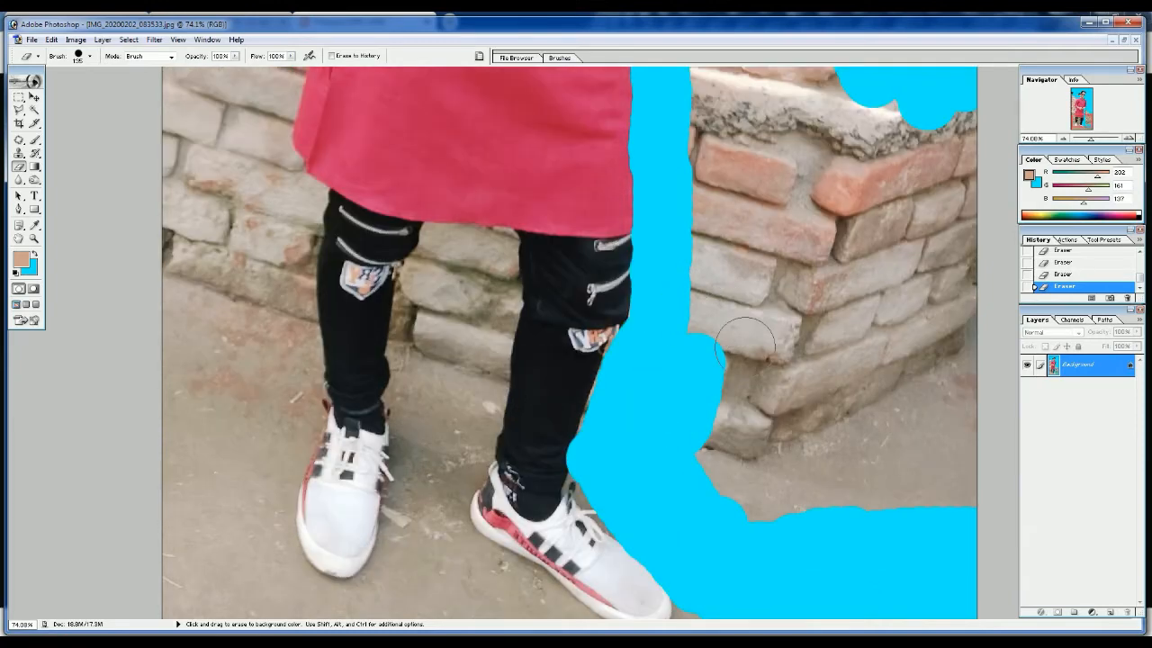
mouse_move(734, 396)
left_mouse_down()
mouse_move(745, 458)
mouse_move(845, 450)
mouse_move(936, 468)
mouse_move(957, 278)
mouse_move(996, 439)
left_mouse_up()
scroll(931, 457, "up", 3)
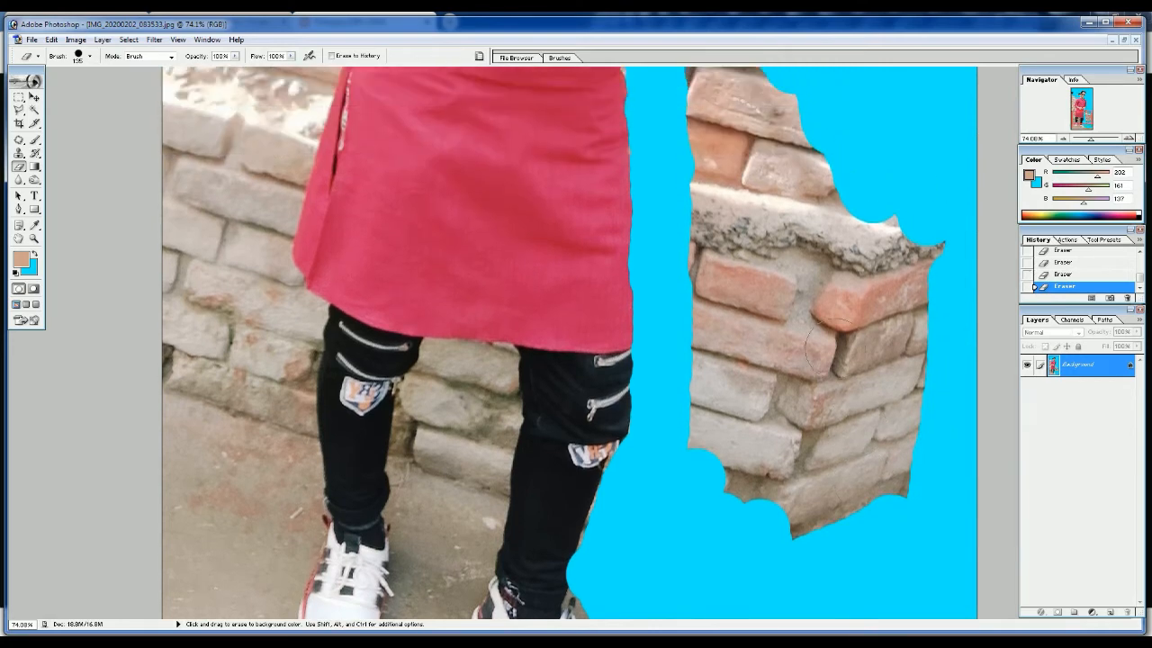
- Erase the remaining patch of bricks and stone ledge between the tunic and the photo's right edge
mouse_move(931, 457)
left_mouse_down()
mouse_move(940, 396)
mouse_move(921, 321)
mouse_move(860, 610)
mouse_move(874, 326)
mouse_move(836, 522)
mouse_move(807, 266)
mouse_move(759, 420)
mouse_move(761, 404)
mouse_move(702, 406)
mouse_move(707, 102)
mouse_move(693, 90)
mouse_move(765, 144)
left_mouse_up()
scroll(765, 144, "up", 1)
scroll(661, 149, "up", 1)
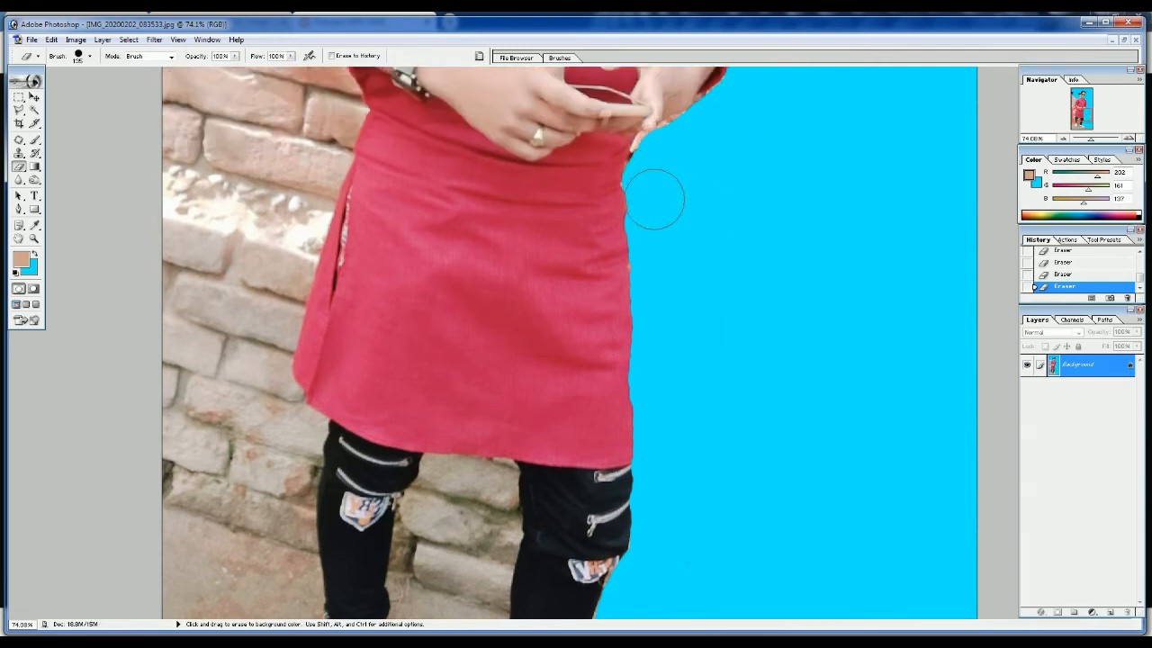
- Erase the dark opening and mortar lines in the photo's upper-left area up to the hair, undoing stray dabs
scroll(223, 179, "down", 10)
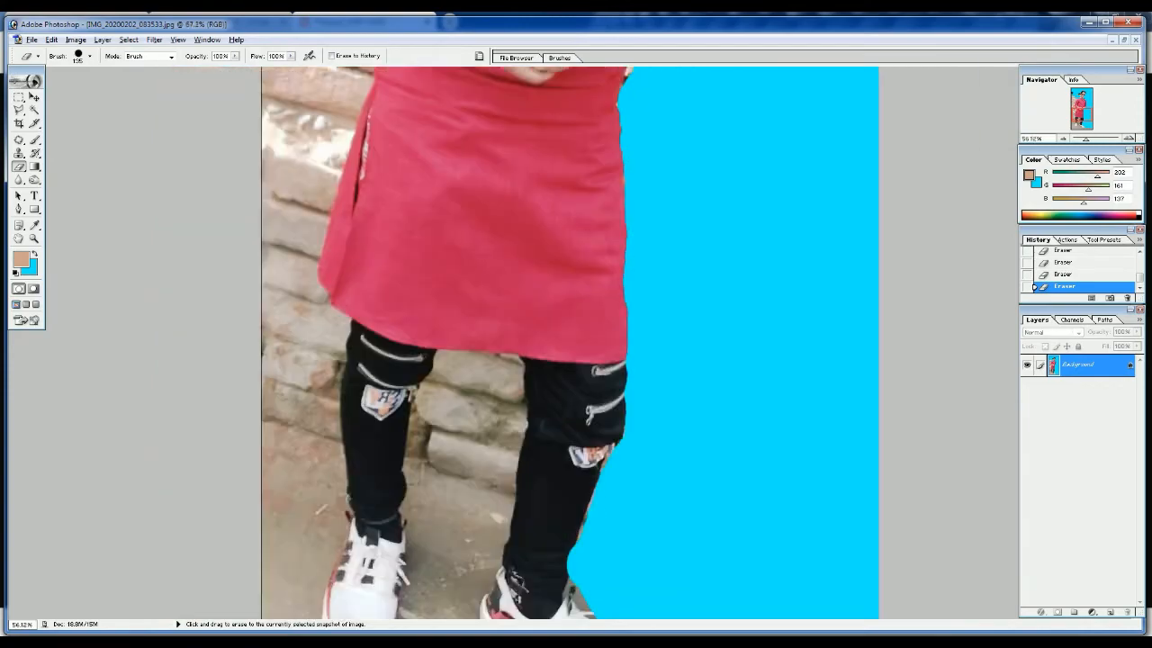
scroll(493, 108, "up", 5)
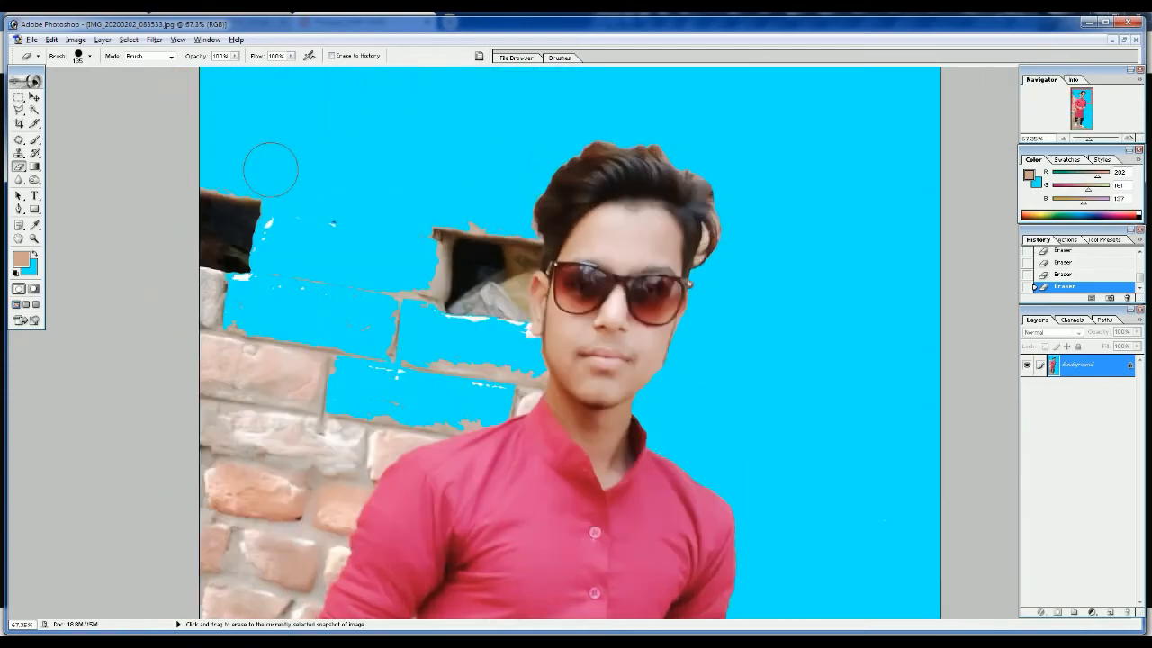
left_click(210, 191, "alt")
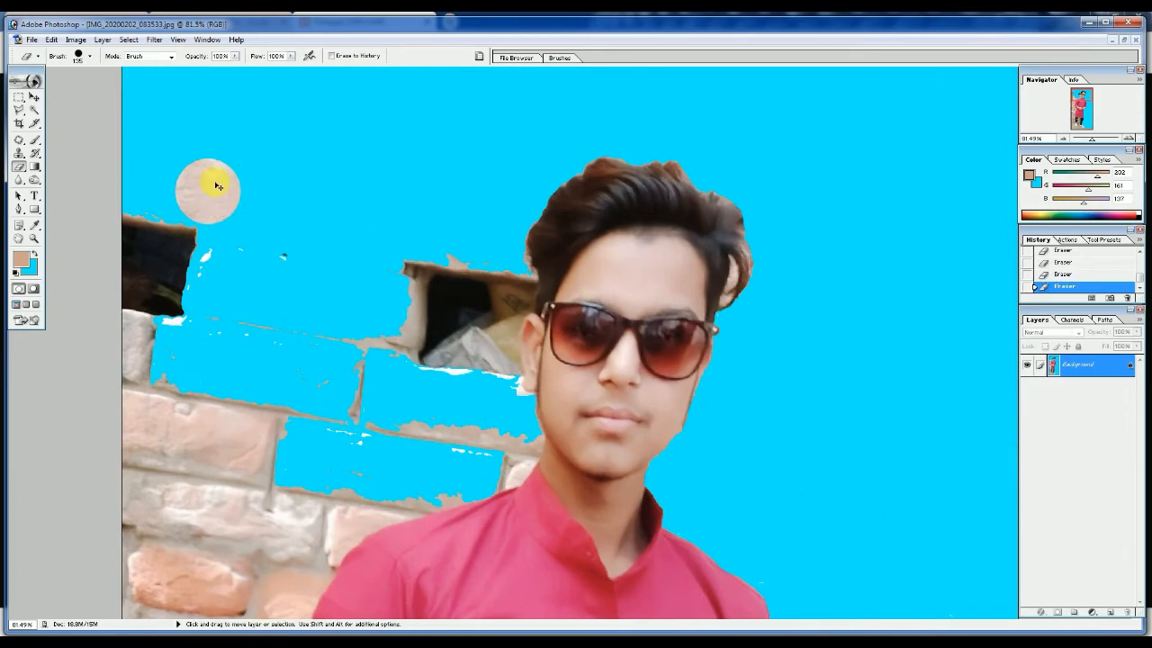
key("ctrl+z")
mouse_move(171, 239)
left_mouse_down()
mouse_move(153, 328)
mouse_move(314, 303)
mouse_move(290, 237)
mouse_move(424, 257)
mouse_move(477, 249)
left_mouse_up()
left_click(497, 254)
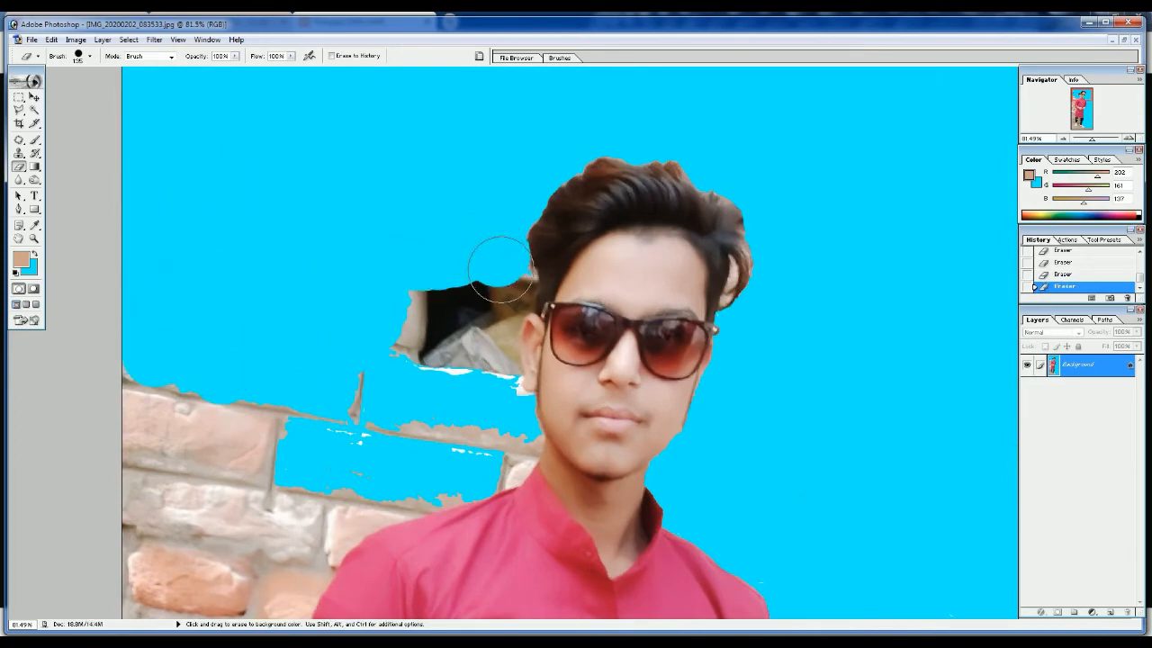
key("ctrl+z")
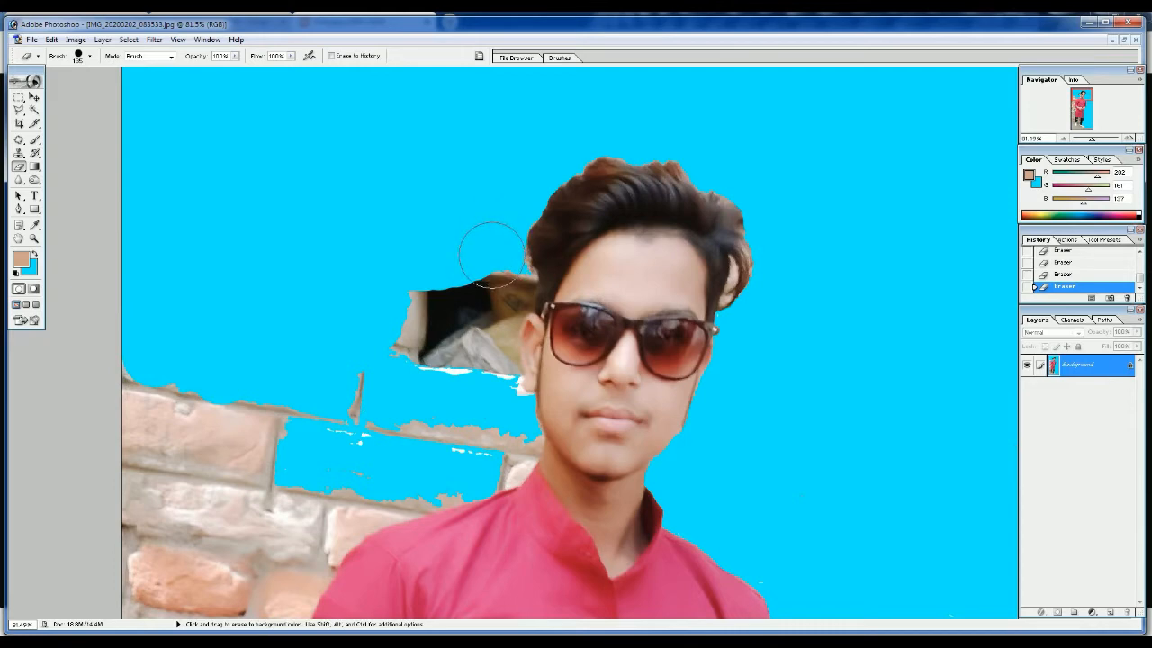
- Erase the wall along the ear, jaw and neck on the photo's left side, plus the bricks above the shoulder
mouse_move(491, 254)
left_mouse_down()
mouse_move(482, 324)
mouse_move(487, 418)
mouse_move(485, 390)
mouse_move(488, 372)
mouse_move(513, 469)
mouse_move(506, 443)
left_mouse_up()
key("ctrl+z")
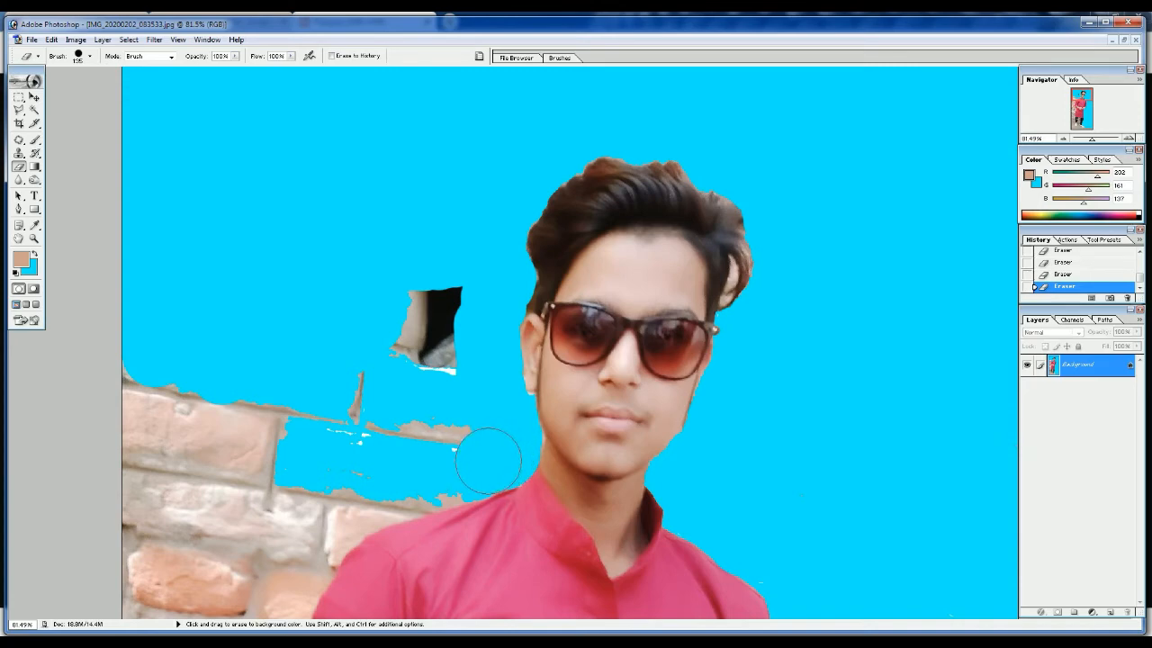
mouse_move(458, 469)
left_mouse_down()
mouse_move(430, 461)
mouse_move(430, 474)
mouse_move(401, 483)
mouse_move(414, 486)
mouse_move(368, 496)
mouse_move(322, 527)
mouse_move(375, 429)
mouse_move(449, 424)
mouse_move(447, 278)
mouse_move(303, 411)
mouse_move(355, 387)
mouse_move(164, 430)
mouse_move(126, 412)
left_mouse_up()
scroll(191, 393, "down", 2)
mouse_move(200, 378)
left_mouse_down()
mouse_move(225, 463)
mouse_move(272, 450)
mouse_move(135, 344)
mouse_move(127, 408)
mouse_move(190, 484)
mouse_move(156, 437)
mouse_move(115, 514)
left_mouse_up()
- Erase the bricks along the shoulder and upper sleeve on the photo's left side
scroll(132, 386, "down", 1)
scroll(156, 433, "down", 1)
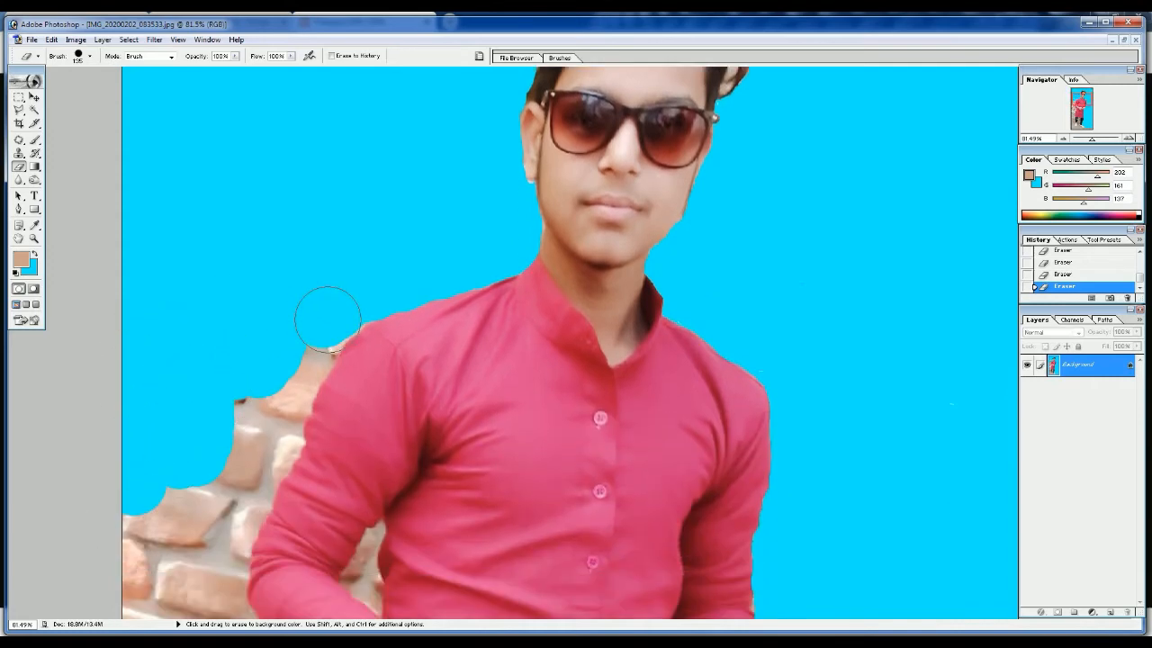
mouse_move(321, 317)
left_mouse_down()
mouse_move(237, 476)
mouse_move(225, 459)
left_mouse_up()
scroll(225, 360, "down", 2)
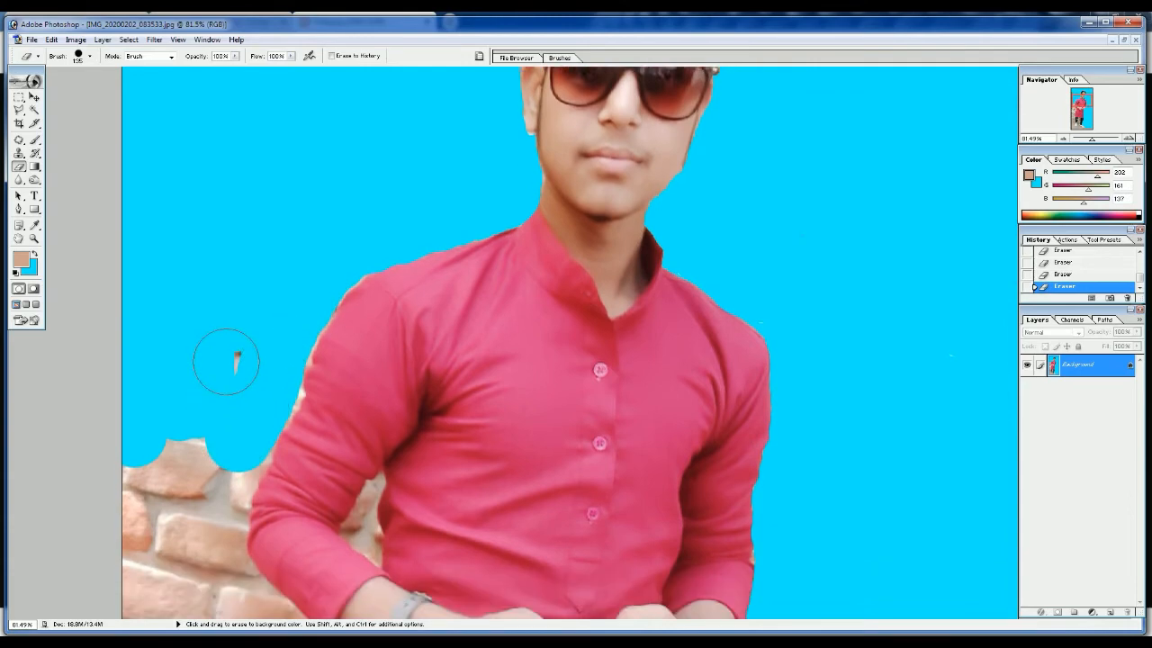
mouse_move(241, 289)
left_mouse_down()
mouse_move(235, 398)
mouse_move(177, 500)
left_mouse_up()
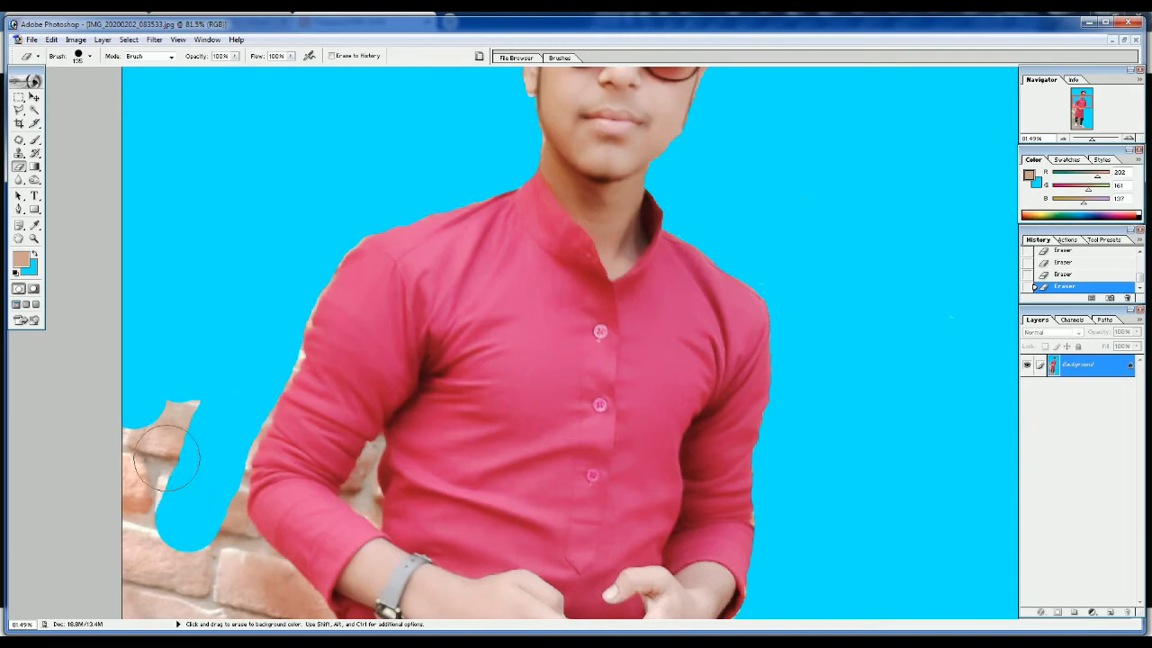
- Erase the bricks around the bent elbow and forearm on the photo's left side, down to the waist
scroll(176, 499, "down", 1)
mouse_move(174, 321)
left_mouse_down()
mouse_move(147, 399)
mouse_move(170, 458)
left_mouse_up()
scroll(170, 458, "down", 1)
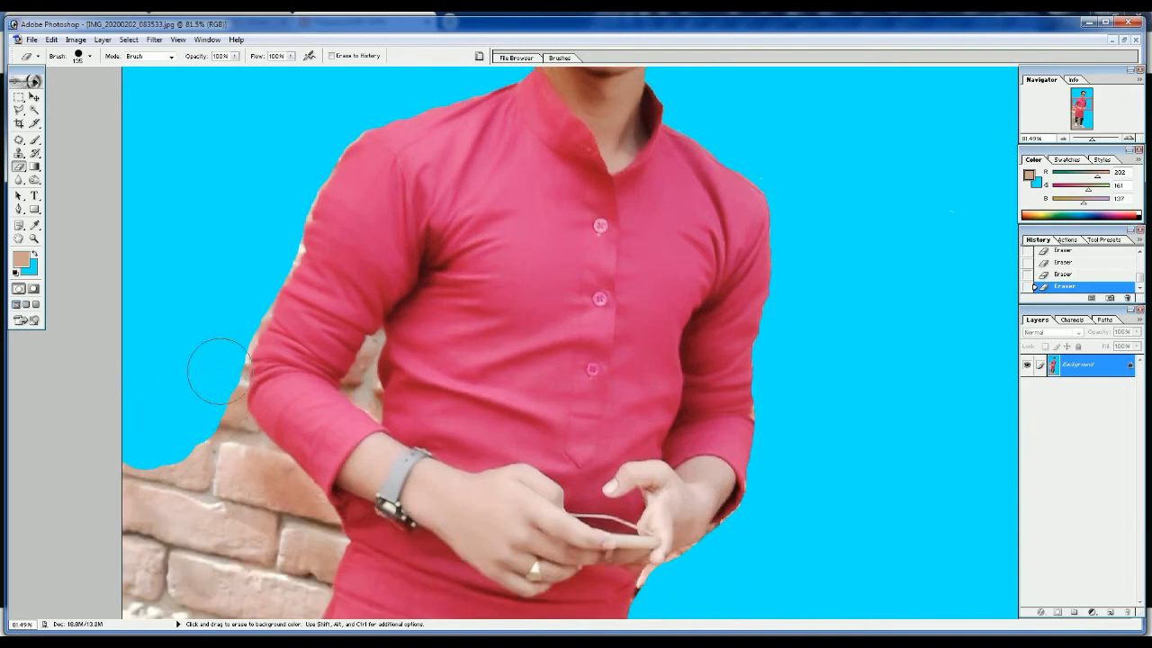
mouse_move(226, 313)
left_mouse_down()
mouse_move(206, 404)
mouse_move(226, 456)
mouse_move(273, 493)
left_mouse_up()
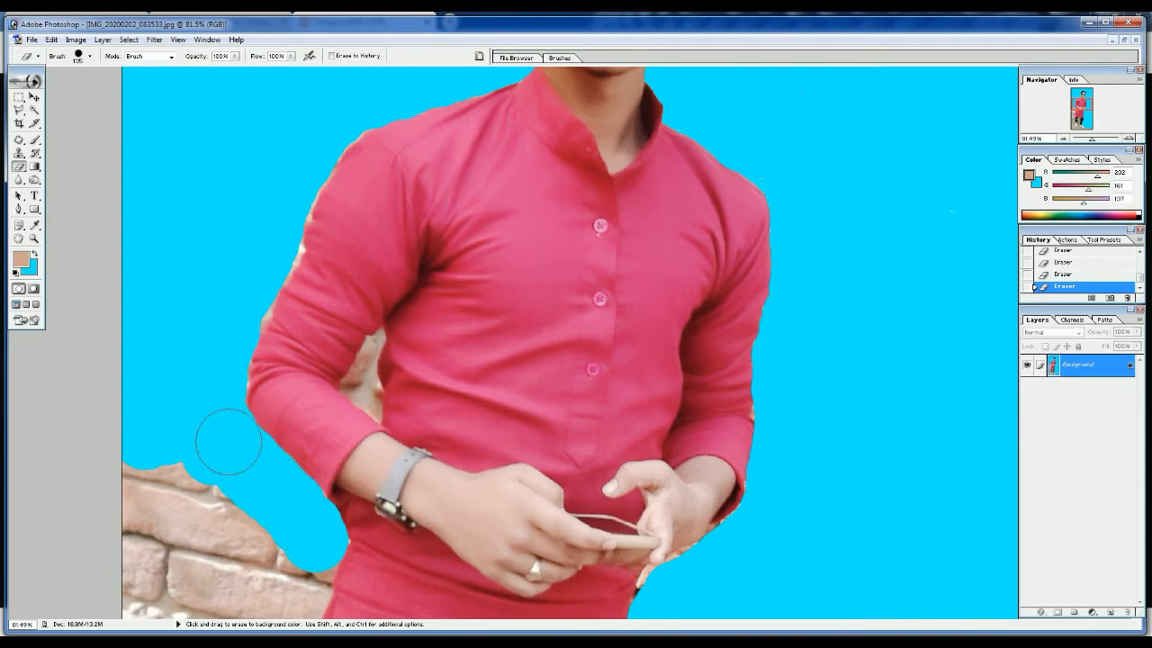
- Erase the wall and stone ledge left of the waist, down to the tunic's side slit
scroll(192, 385, "down", 3)
mouse_move(187, 376)
left_mouse_down()
mouse_move(171, 402)
mouse_move(125, 346)
mouse_move(180, 359)
mouse_move(183, 486)
mouse_move(220, 487)
left_mouse_up()
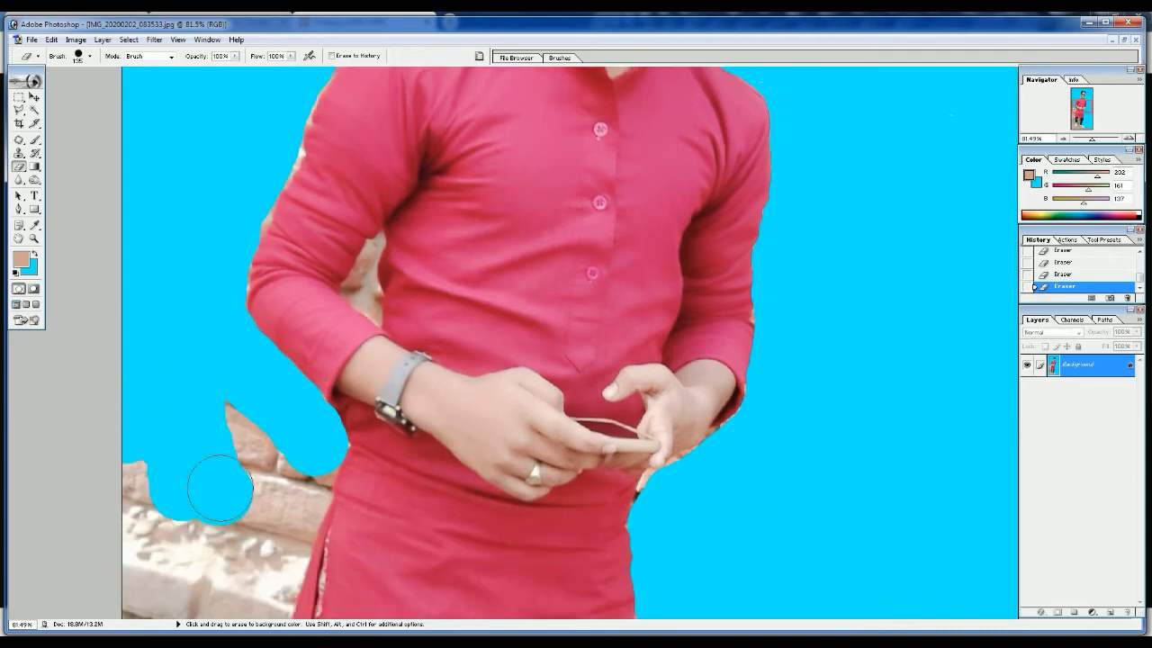
scroll(221, 488, "down", 2)
mouse_move(243, 450)
left_mouse_down()
mouse_move(278, 427)
mouse_move(307, 419)
mouse_move(252, 538)
left_mouse_up()
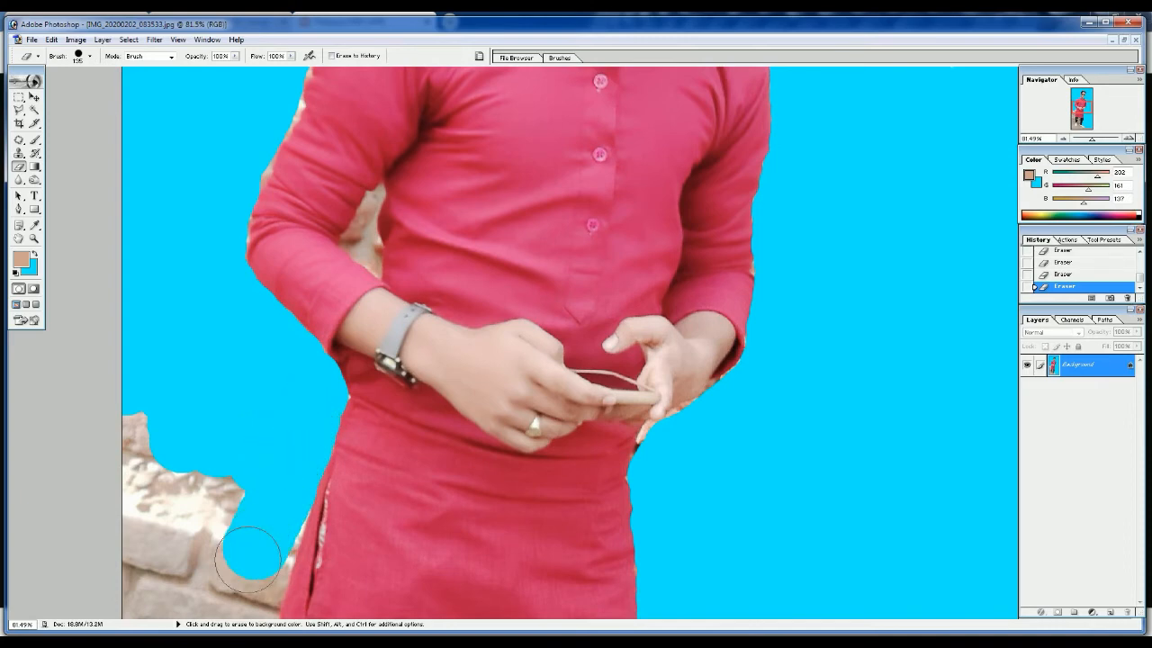
scroll(252, 538, "down", 2)
mouse_move(167, 372)
left_mouse_down()
mouse_move(227, 476)
mouse_move(103, 441)
left_mouse_up()
scroll(121, 360, "down", 4)
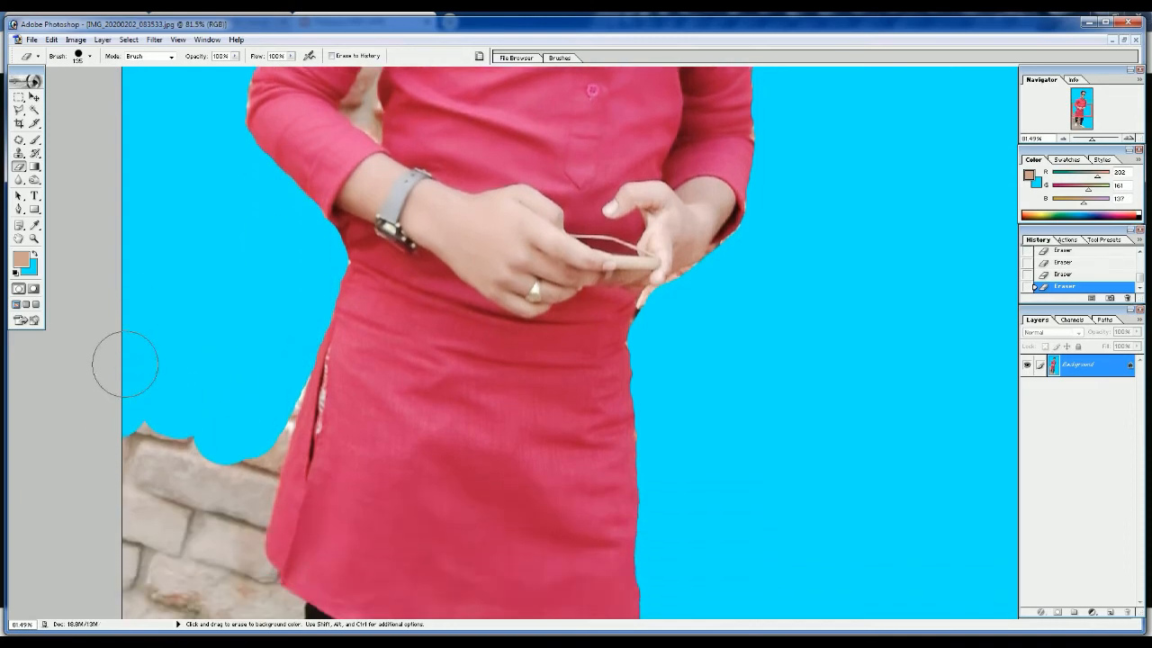
- Erase the bricks beside the lower tunic and outside the knee on the photo's left side
mouse_move(136, 358)
left_mouse_down()
mouse_move(160, 435)
mouse_move(189, 361)
mouse_move(126, 497)
left_mouse_up()
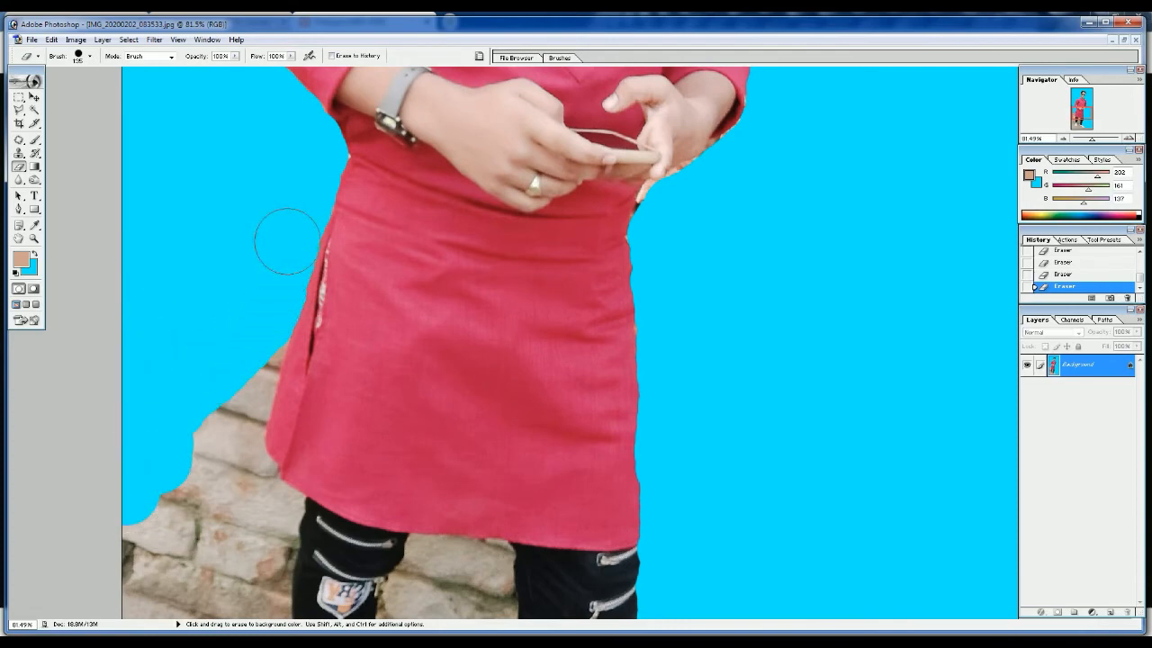
mouse_move(261, 331)
left_mouse_down()
mouse_move(239, 391)
mouse_move(226, 507)
mouse_move(205, 544)
left_mouse_up()
scroll(180, 424, "down", 3)
scroll(187, 284, "down", 1)
left_click_drag(185, 211, 144, 331)
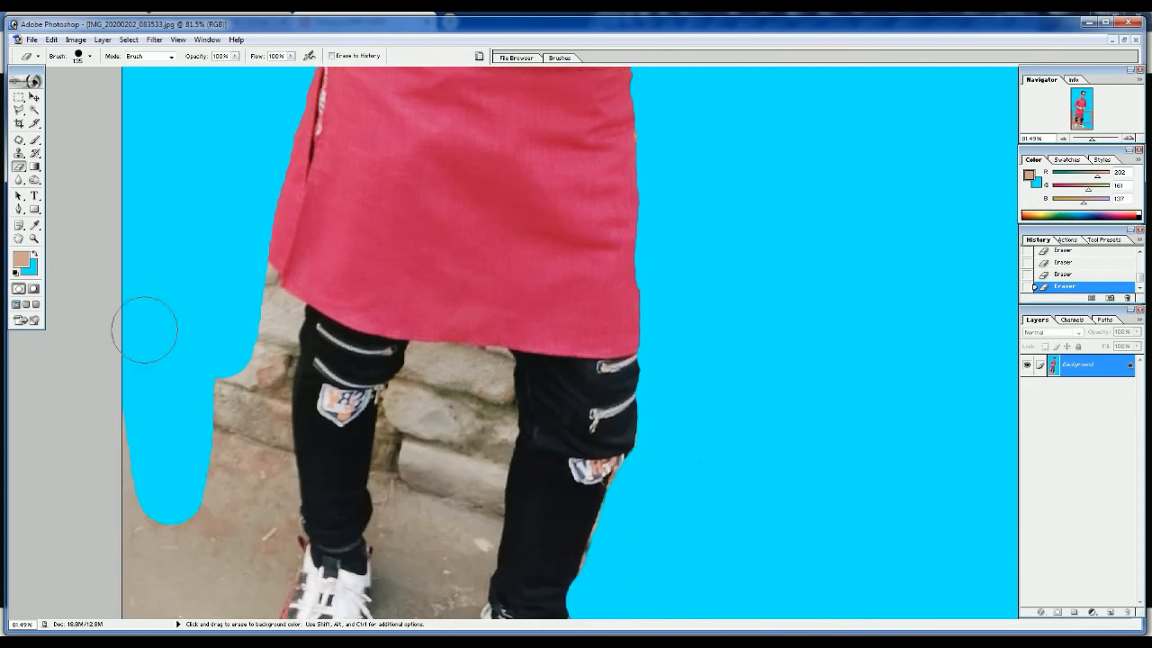
- Erase the ground outside the shoe on the photo's left side and along the image's bottom below both shoes
scroll(160, 424, "down", 5)
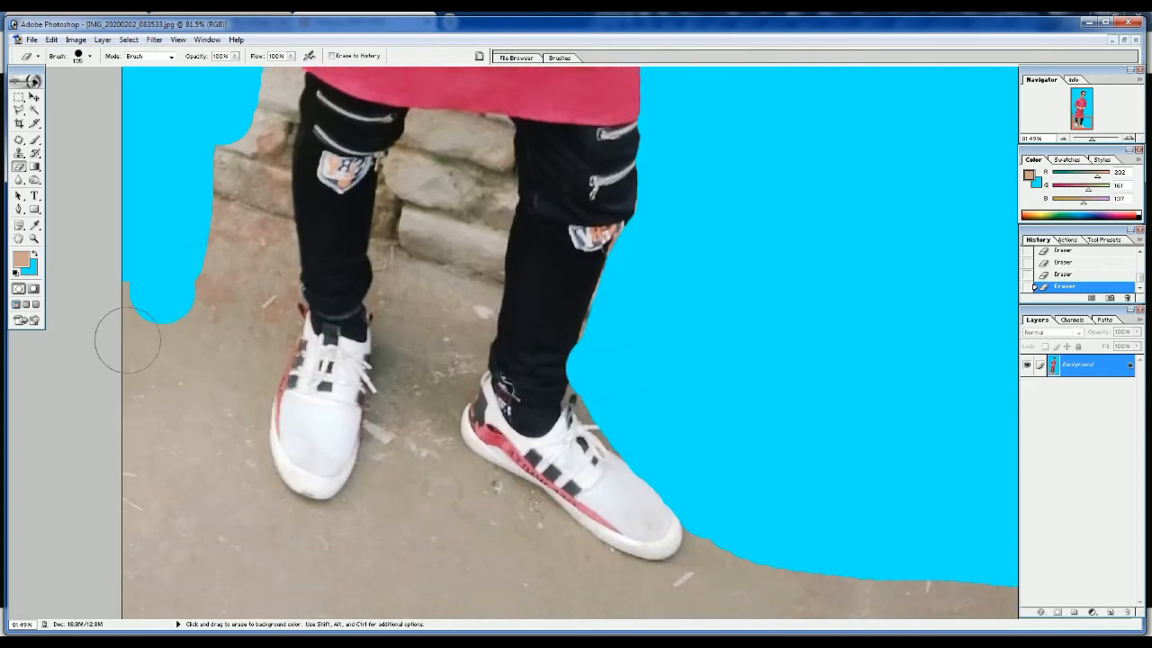
mouse_move(120, 249)
left_mouse_down()
mouse_move(132, 618)
mouse_move(192, 598)
mouse_move(231, 617)
left_mouse_up()
mouse_move(224, 452)
left_mouse_down()
mouse_move(261, 567)
mouse_move(405, 612)
left_mouse_up()
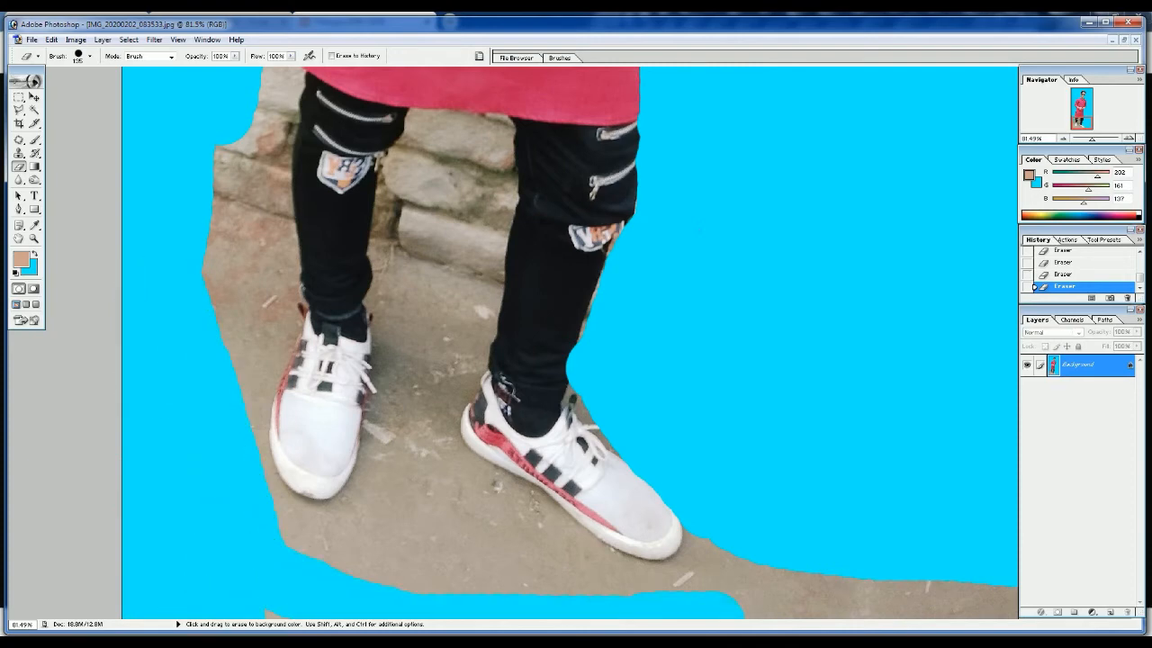
left_click_drag(791, 616, 990, 616)
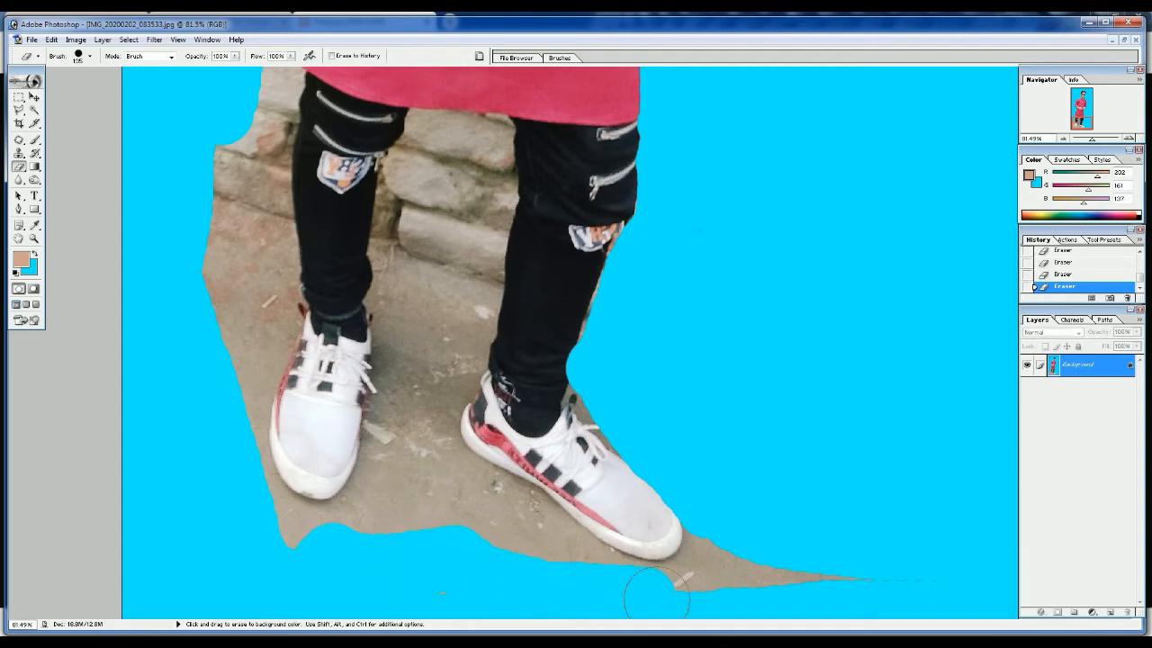
mouse_move(656, 594)
left_mouse_down()
mouse_move(757, 596)
mouse_move(843, 570)
left_mouse_up()
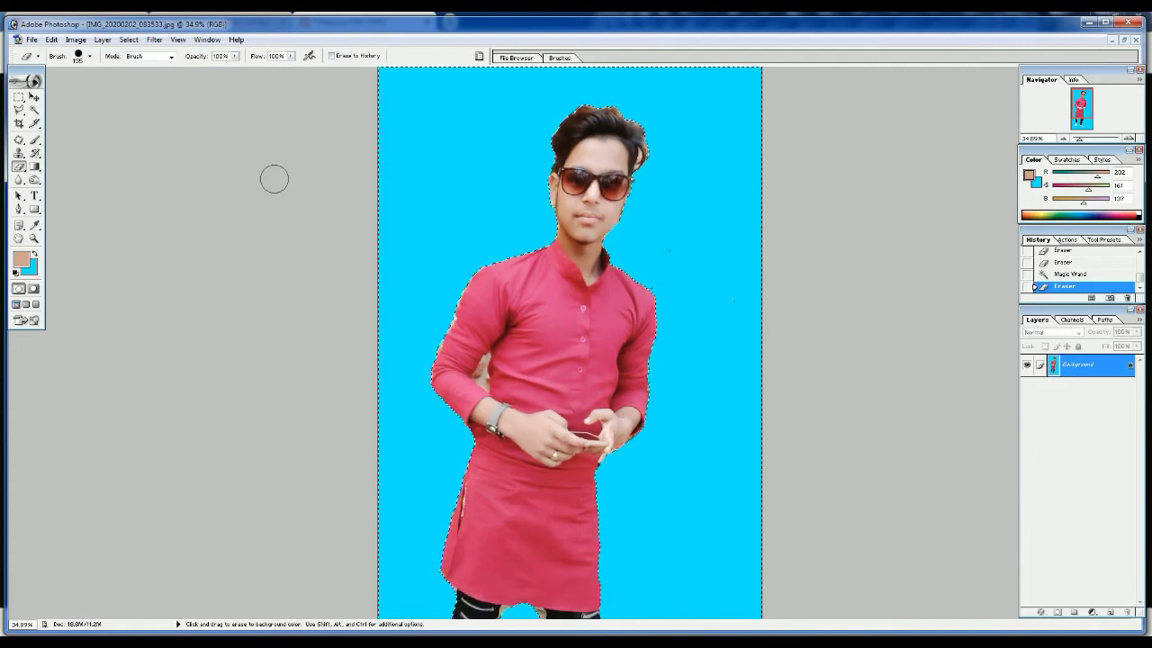
- Clear the selected cyan background around the man to transparency with the Magic Eraser
right_click(21, 156)
right_click(21, 168)
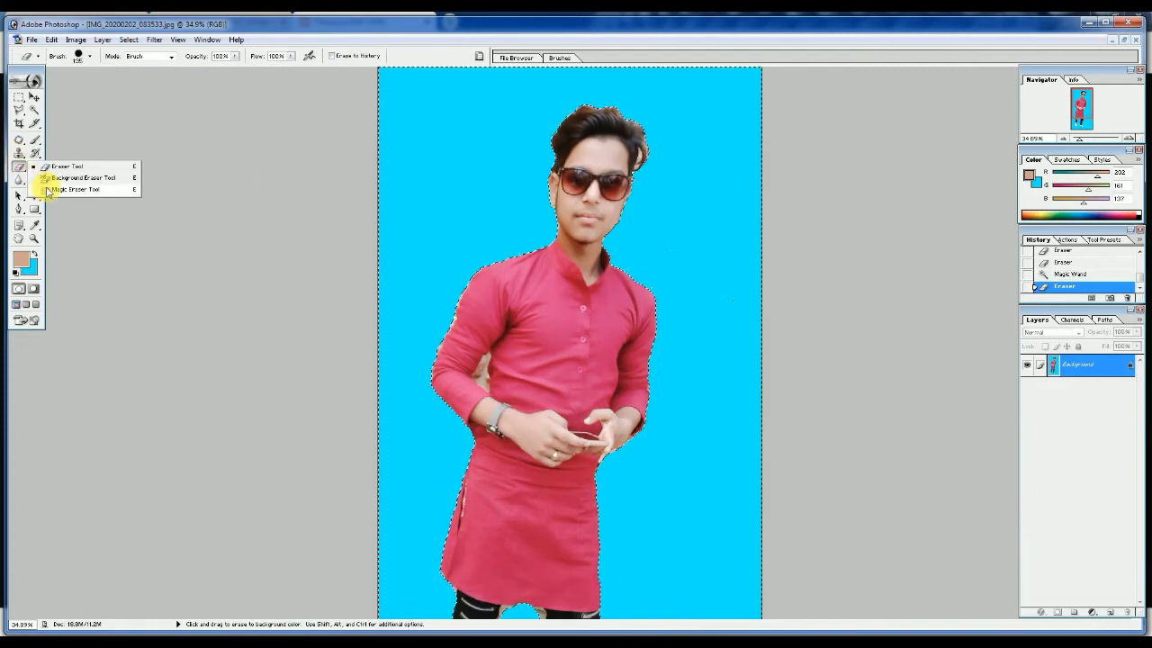
left_click(64, 189)
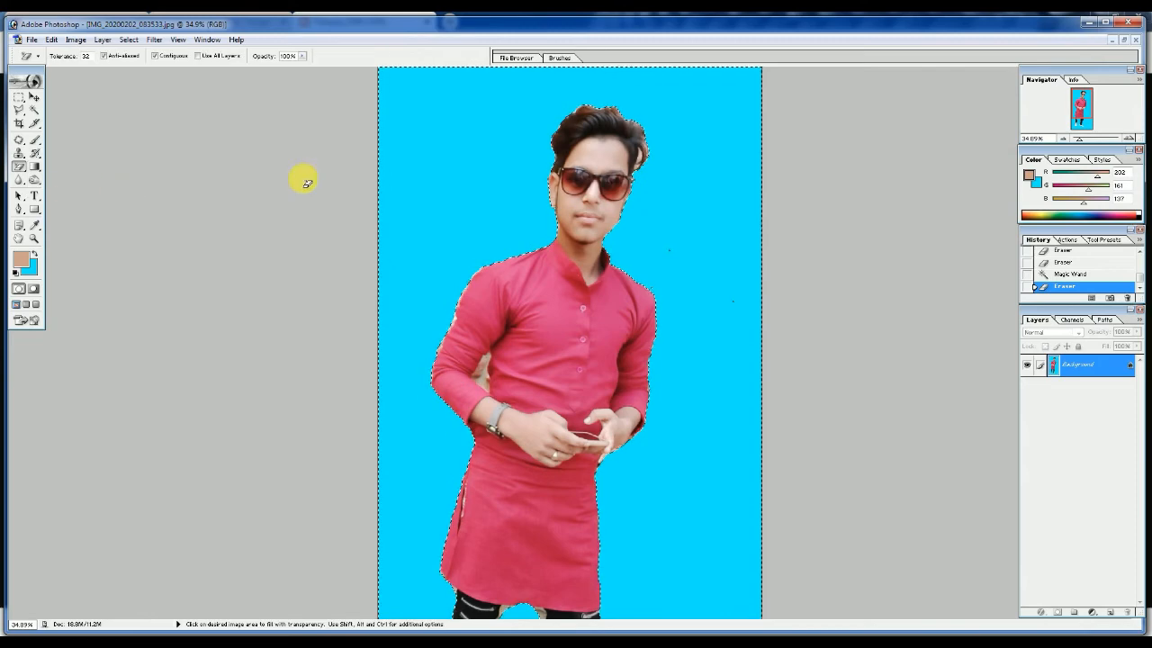
left_click(425, 198)
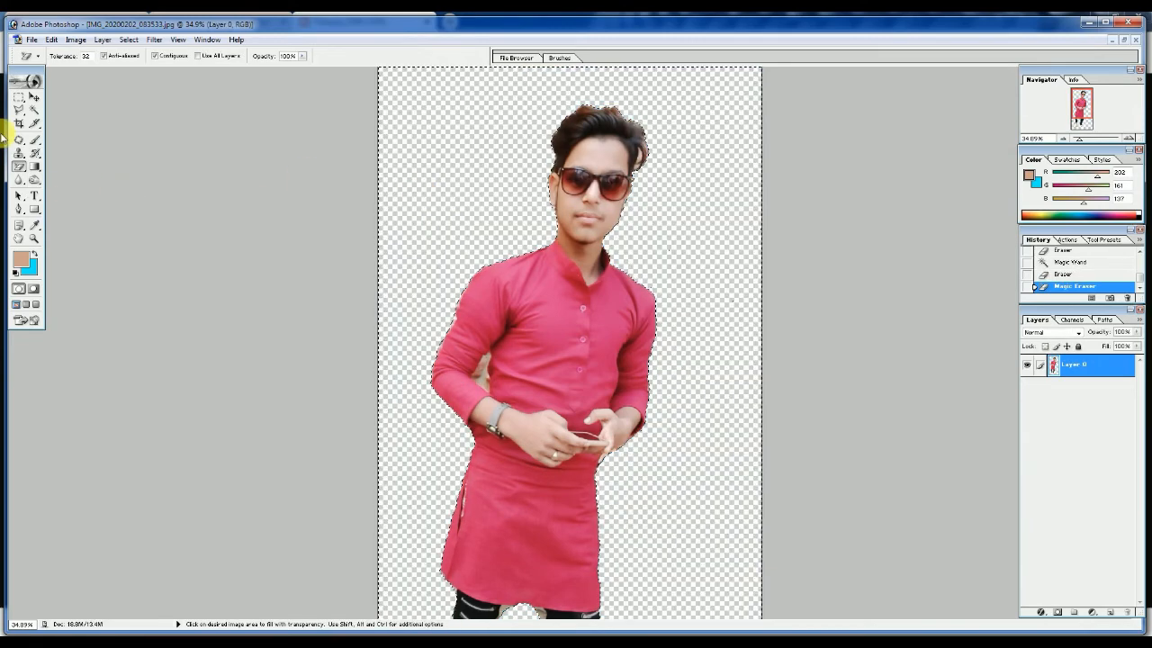
- In the removebg-preview PNG, select the transparent area around the man with the Magic Wand, apply the Magic Eraser to it and deselect
left_click(33, 111)
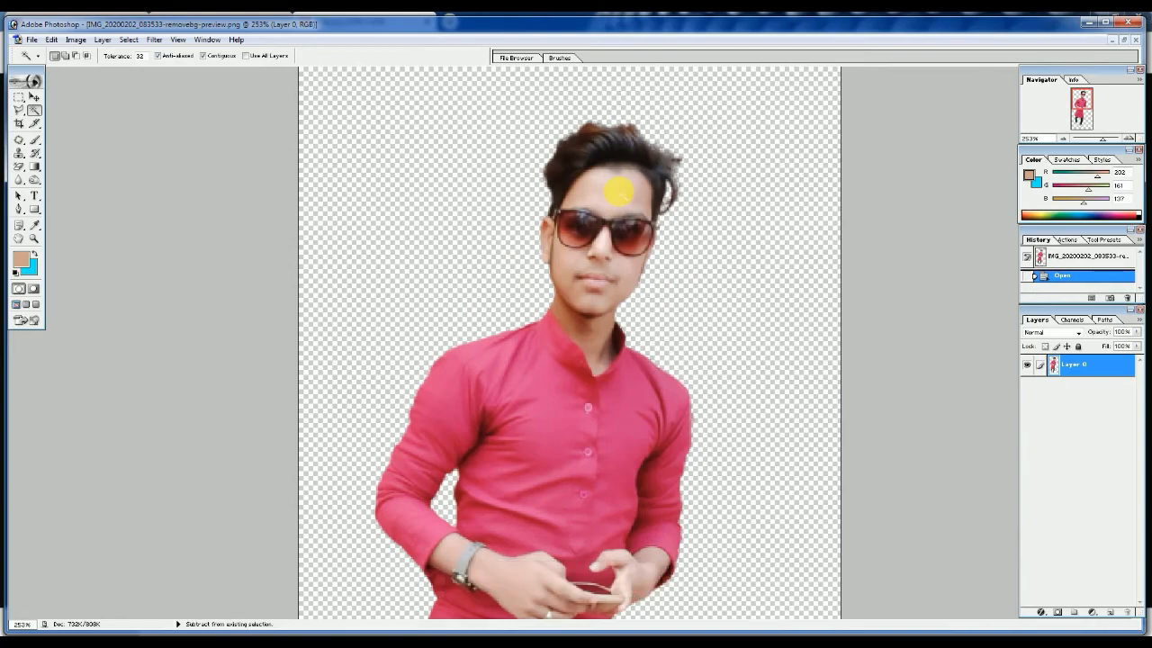
scroll(618, 191, "down", 5)
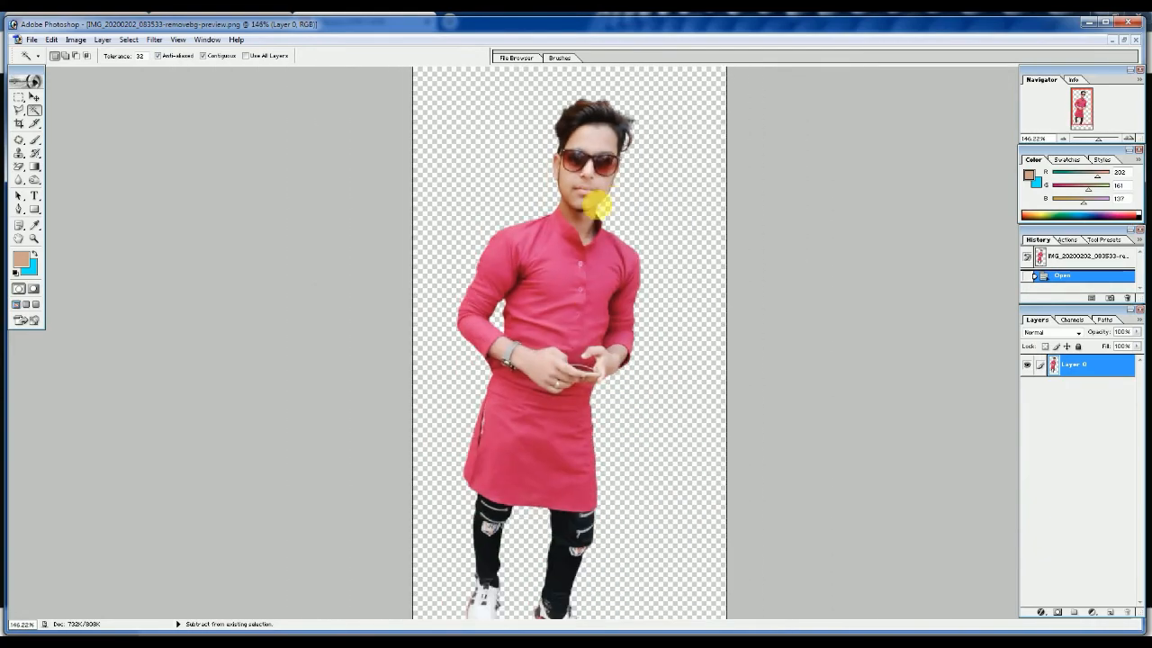
scroll(533, 536, "up", 3)
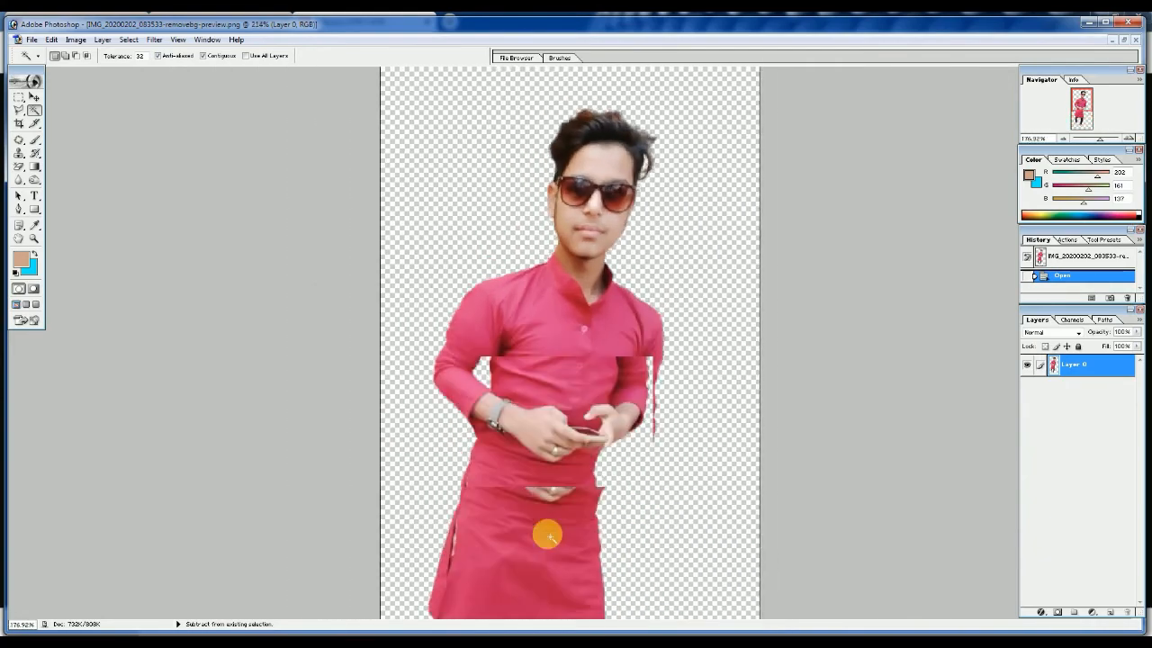
scroll(547, 536, "down", 2)
left_click(502, 241)
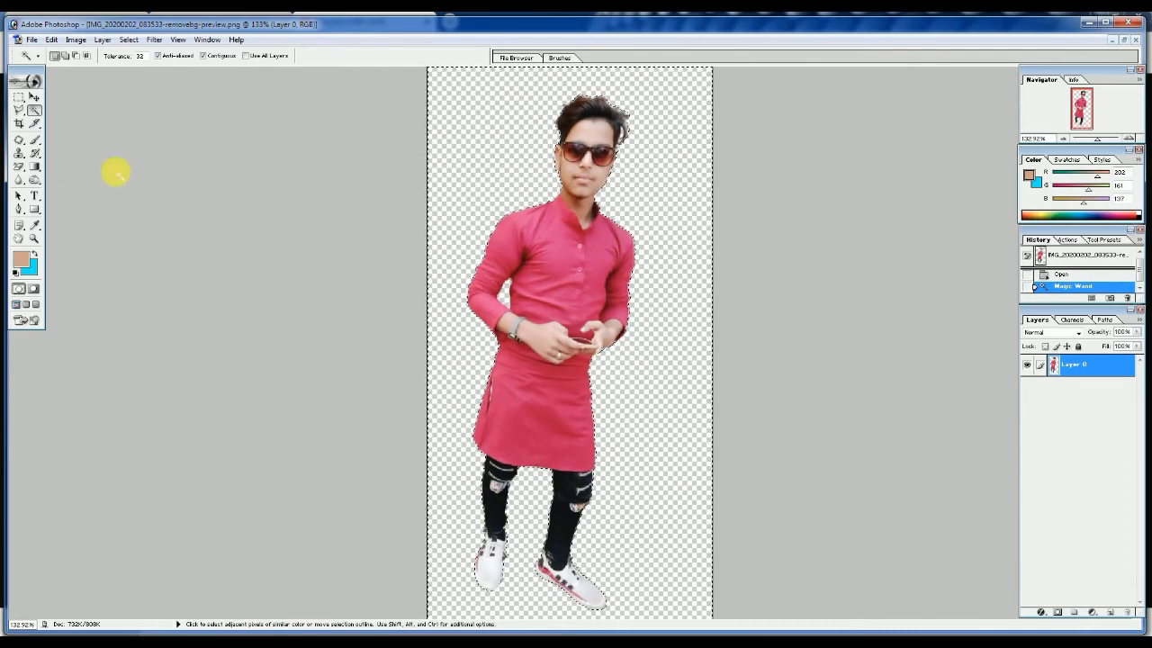
left_click(18, 167)
left_click(462, 181)
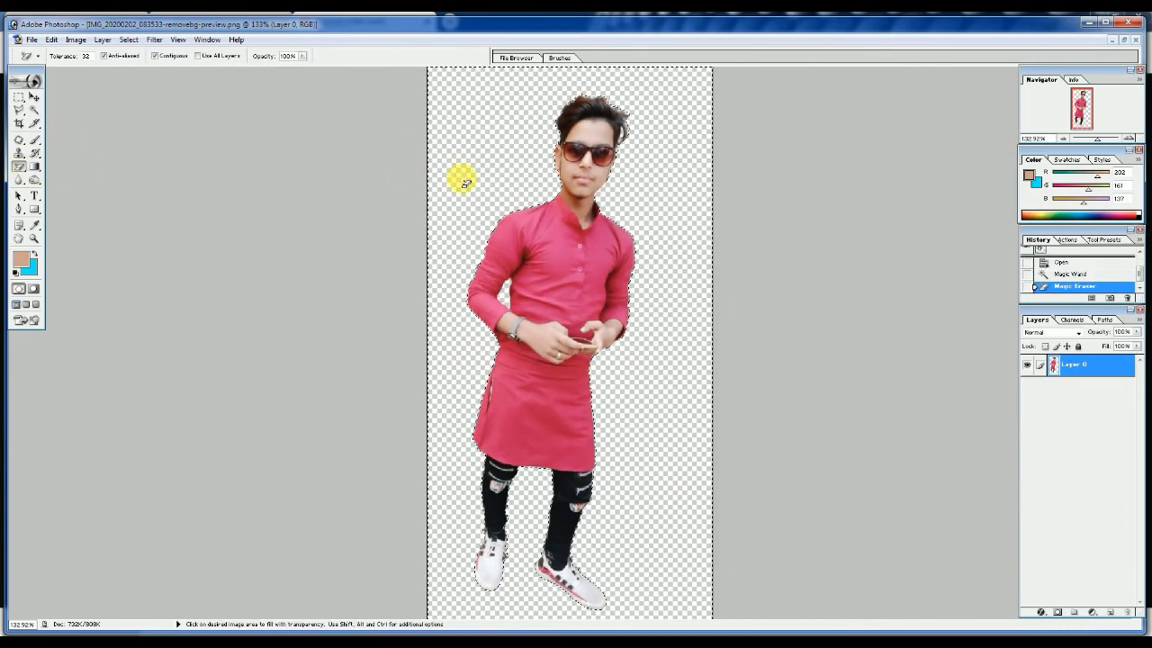
left_click(34, 110)
key("ctrl+d")
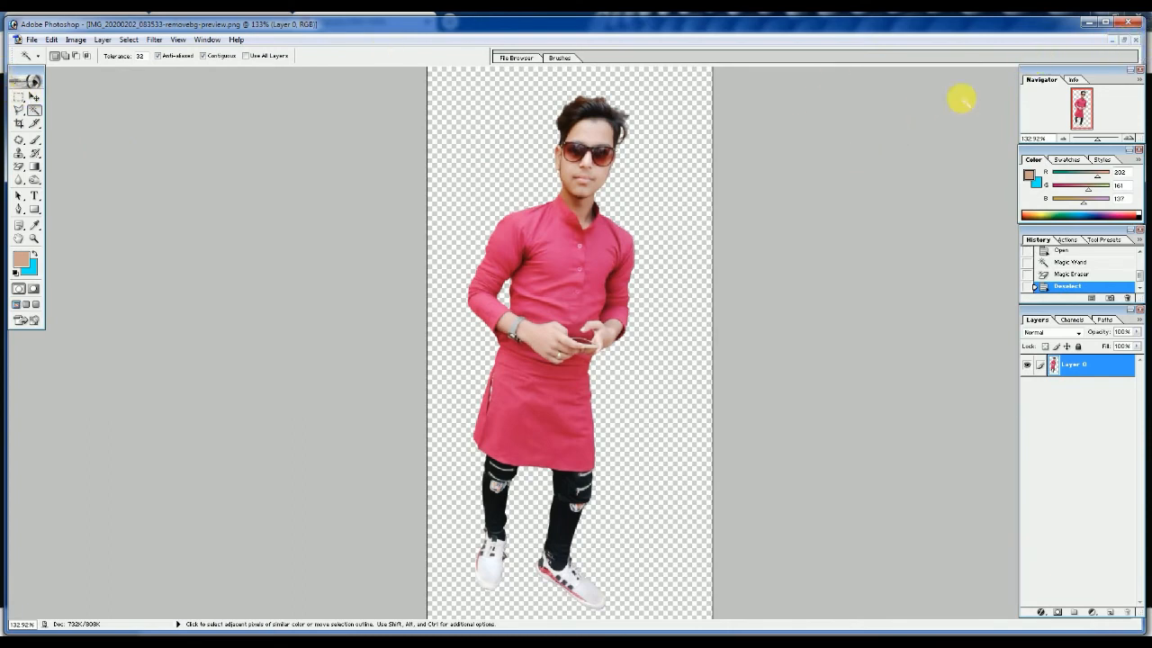
- Open Pubg.jpg from the Desktop and arrange it in a floating window beside the cutout image
left_click(1127, 41)
double_click(588, 188)
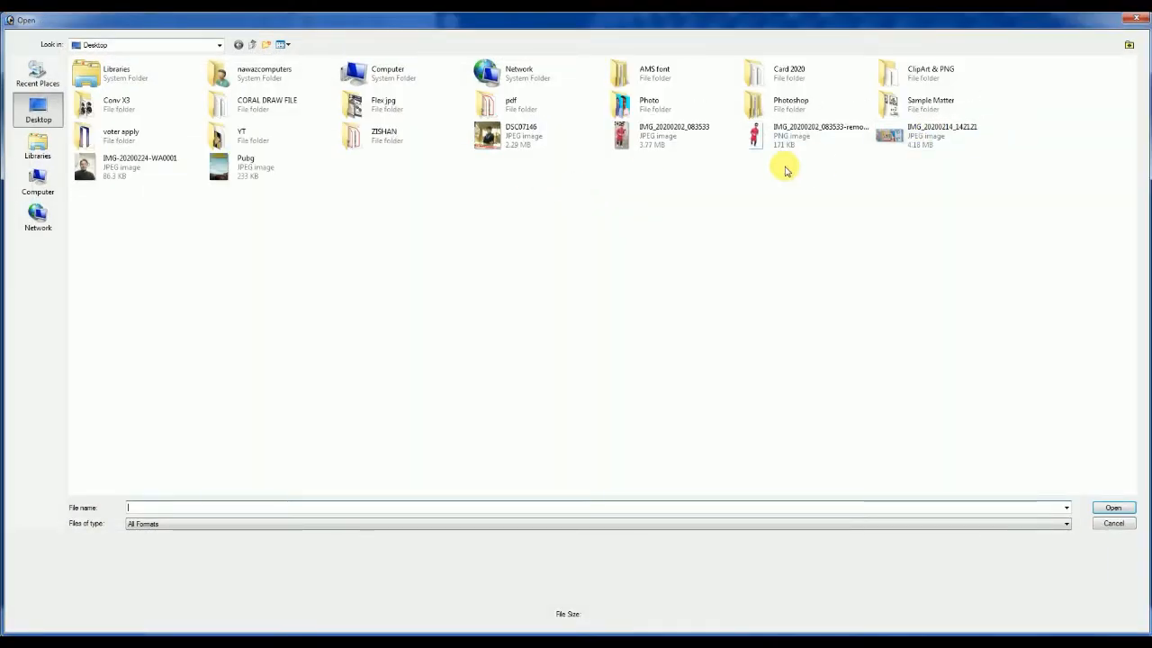
double_click(221, 171)
left_click_drag(226, 87, 604, 87)
left_click(202, 84)
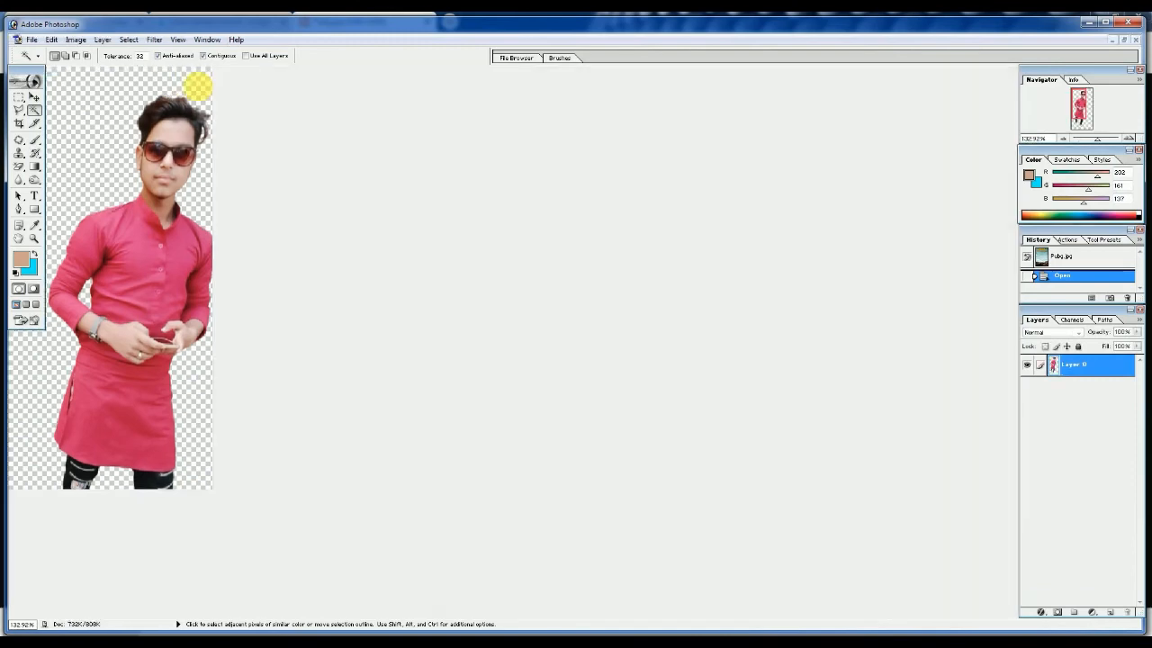
left_click(1127, 40)
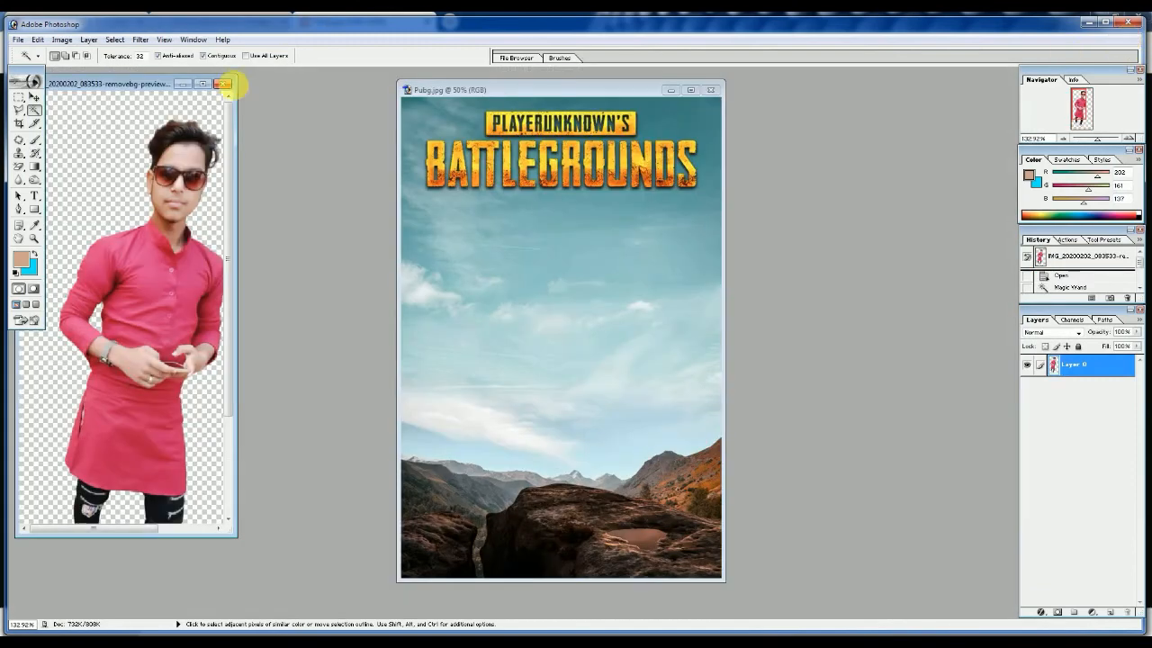
- Copy the man's cutout into Pubg.jpg, place him standing on the central rock and maximize the poster's window
left_click(34, 96)
left_click_drag(142, 235, 456, 258)
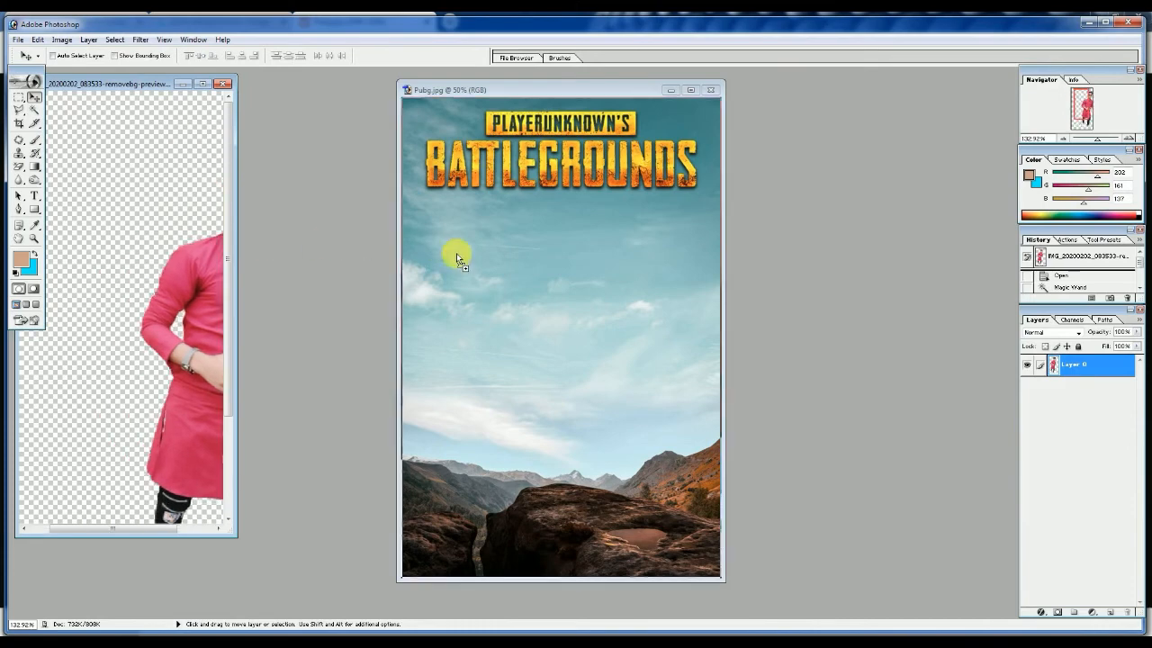
left_click_drag(528, 276, 625, 383)
left_click(690, 90)
key("ctrl+0")
scroll(617, 284, "down", 2)
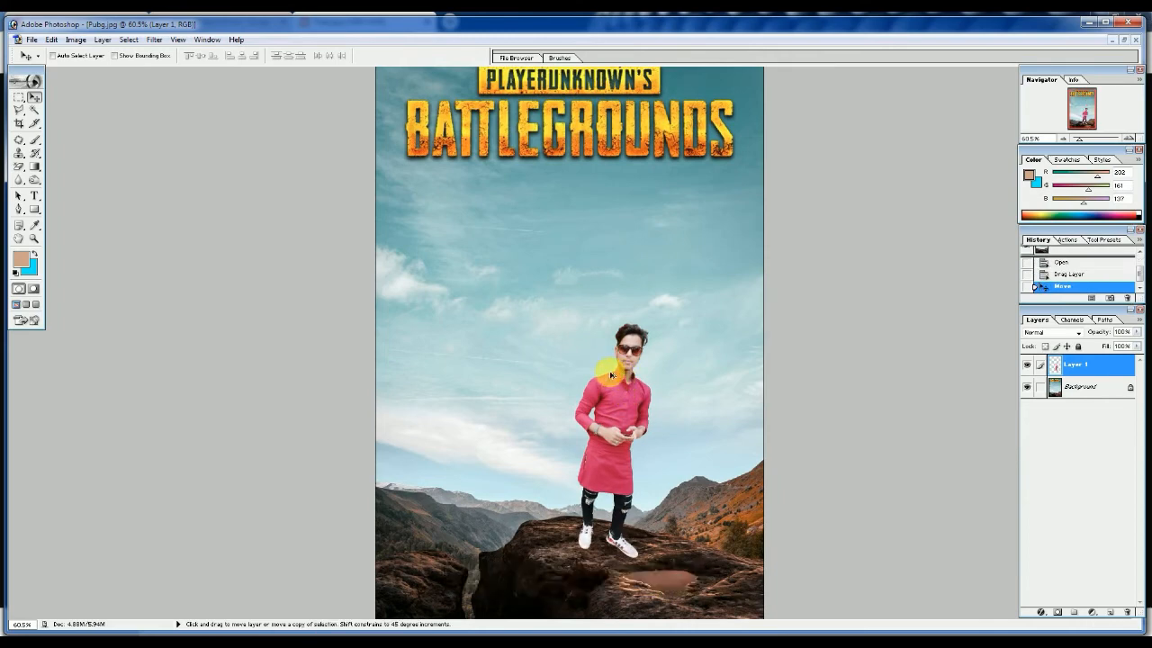
- Free-transform the man to about 191% width and 164.5% height, placing him on the rock beneath the title
right_click(630, 391)
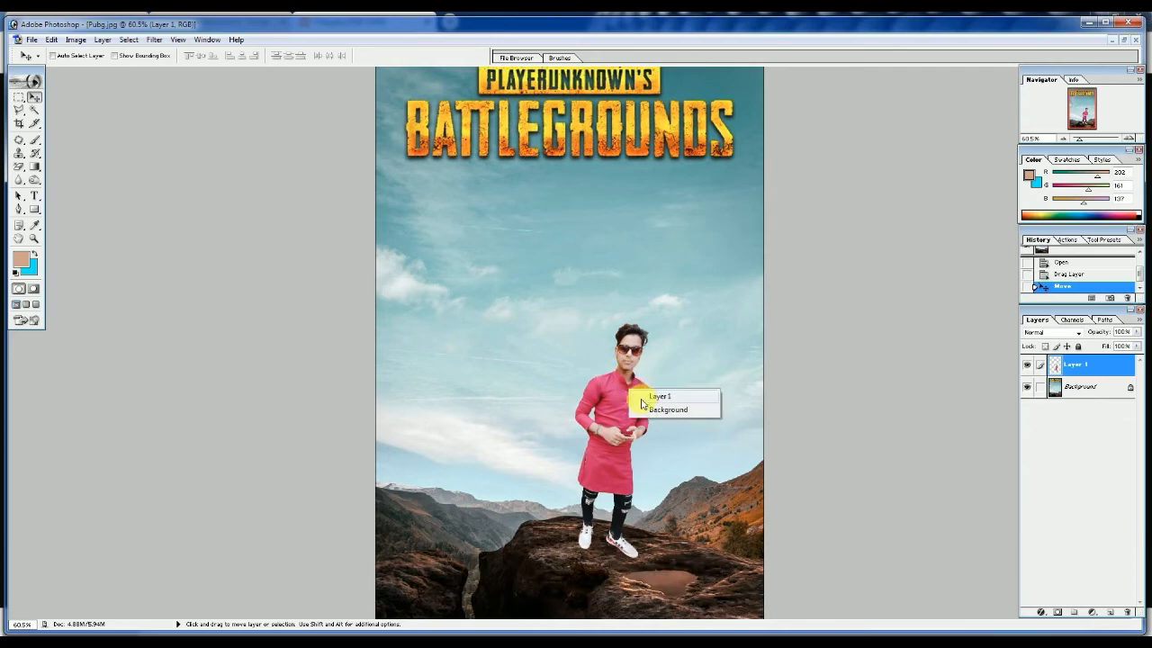
left_click(21, 102)
left_click(20, 97)
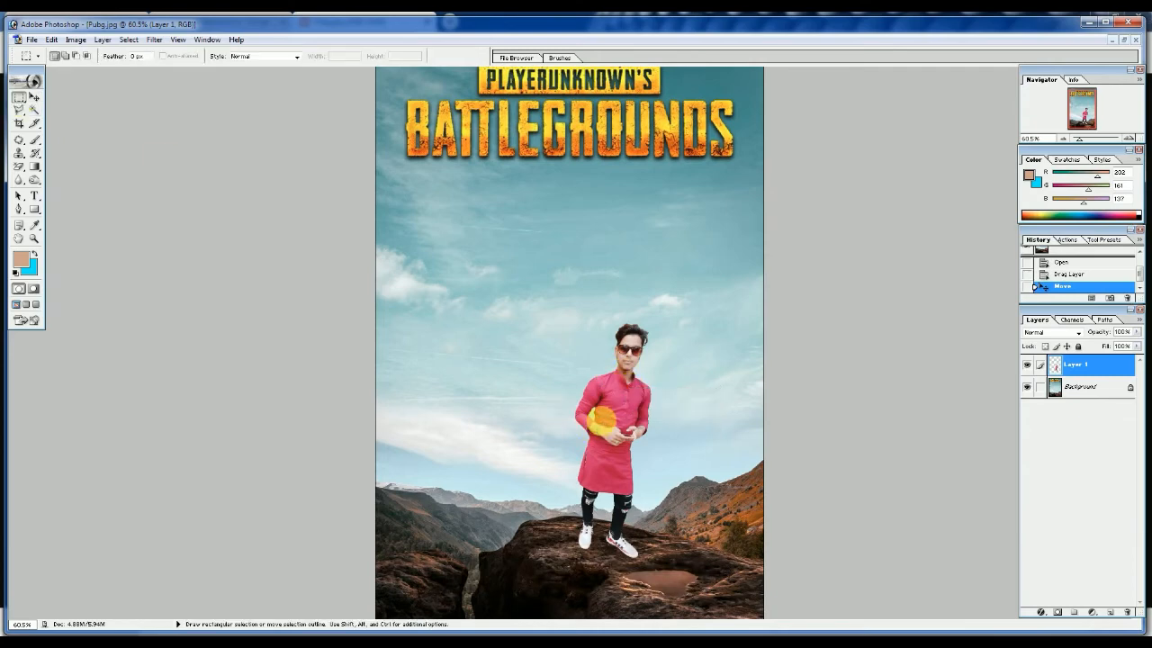
right_click(601, 420)
left_click(636, 509)
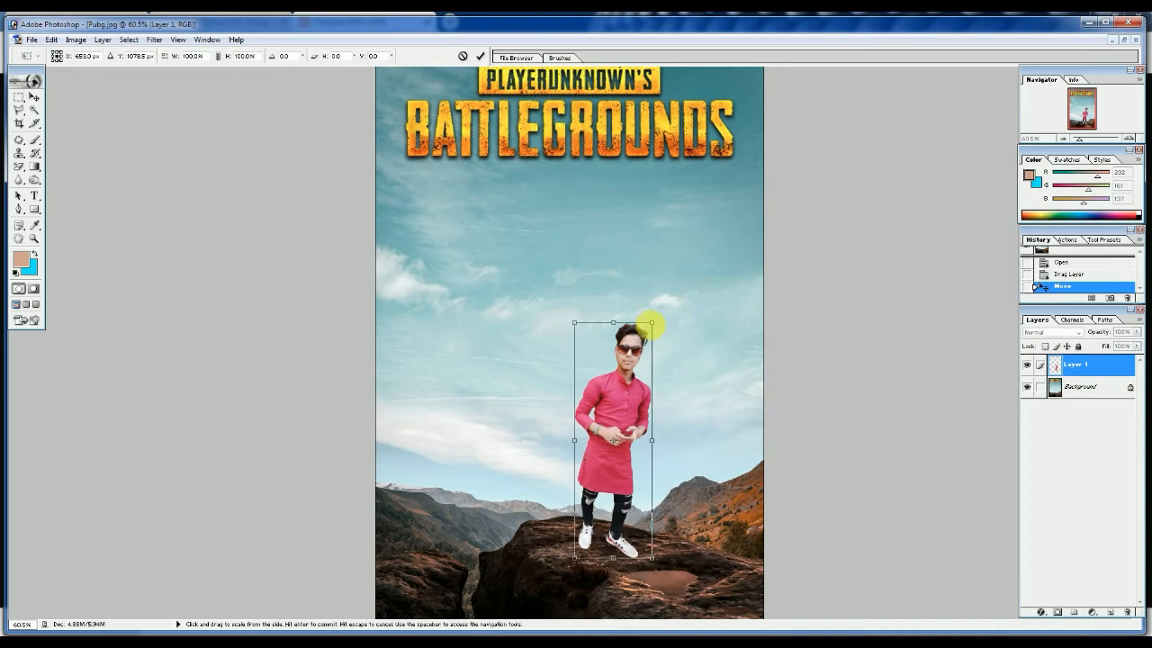
left_click_drag(660, 321, 714, 206)
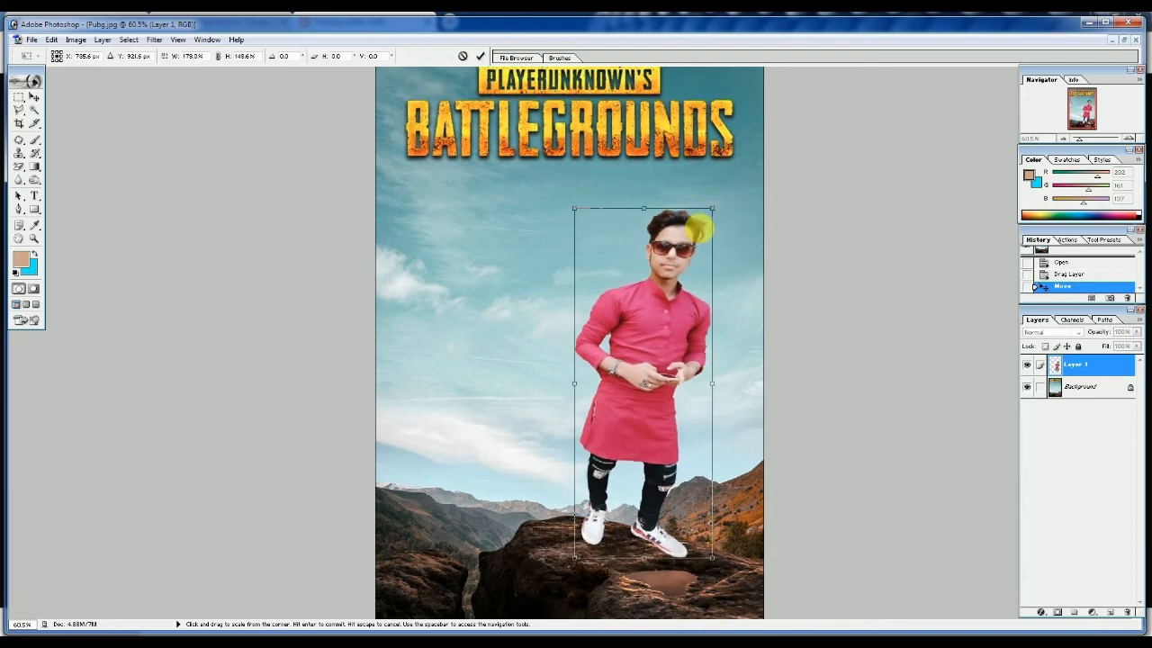
left_click_drag(683, 257, 651, 270)
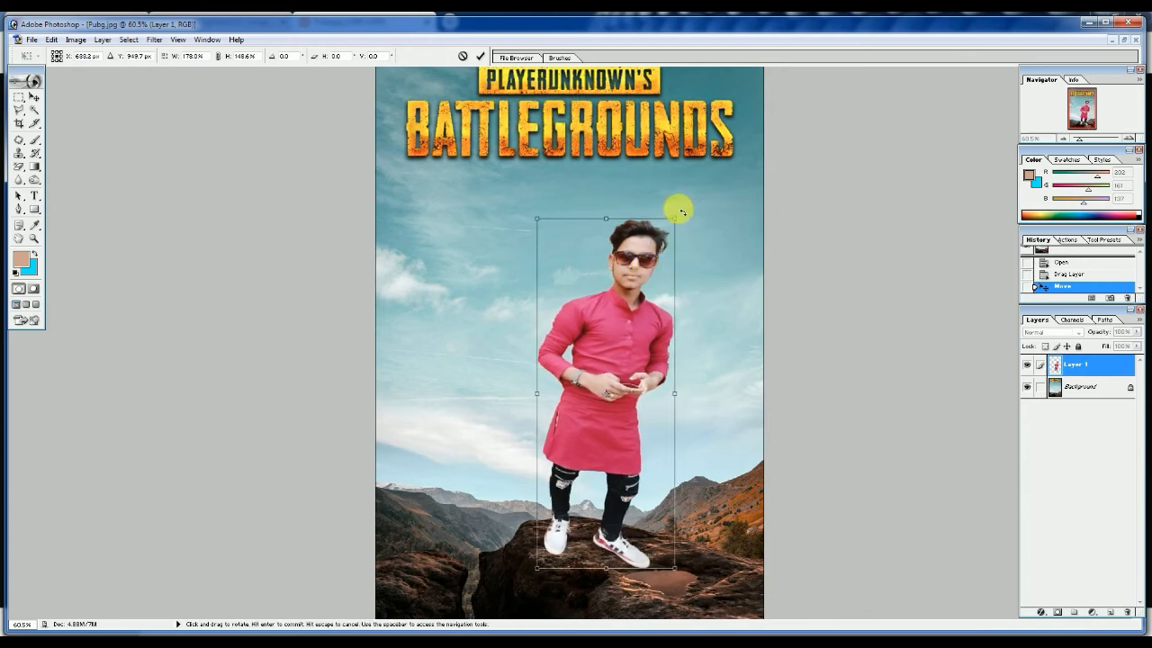
left_click_drag(674, 216, 693, 183)
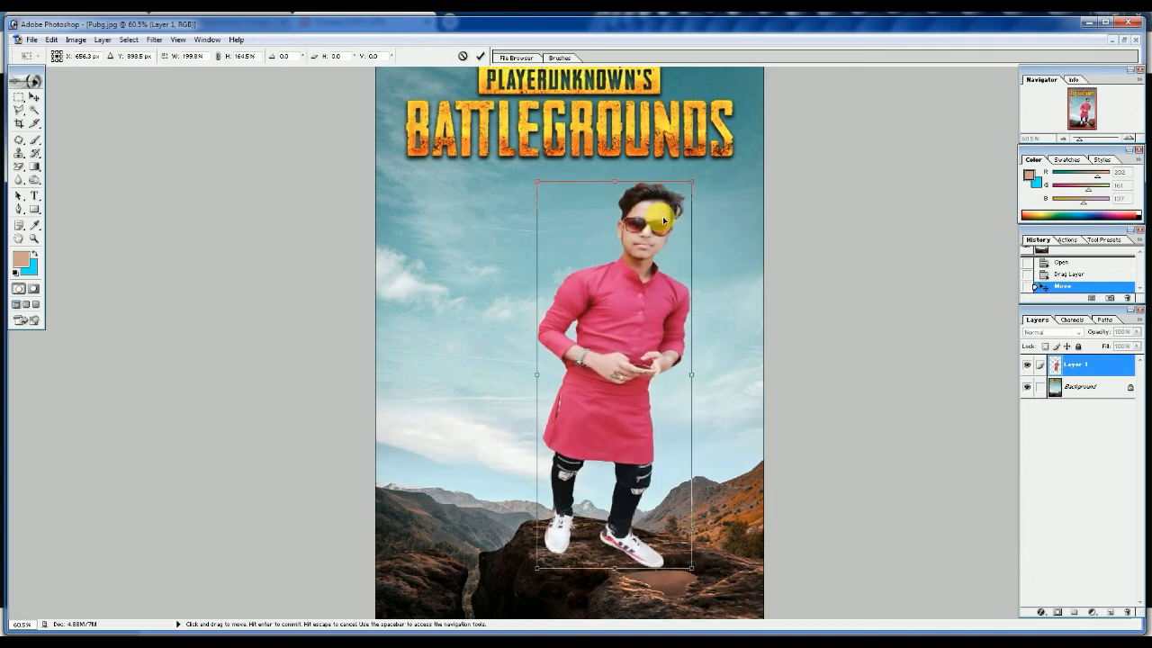
left_click_drag(663, 220, 671, 179)
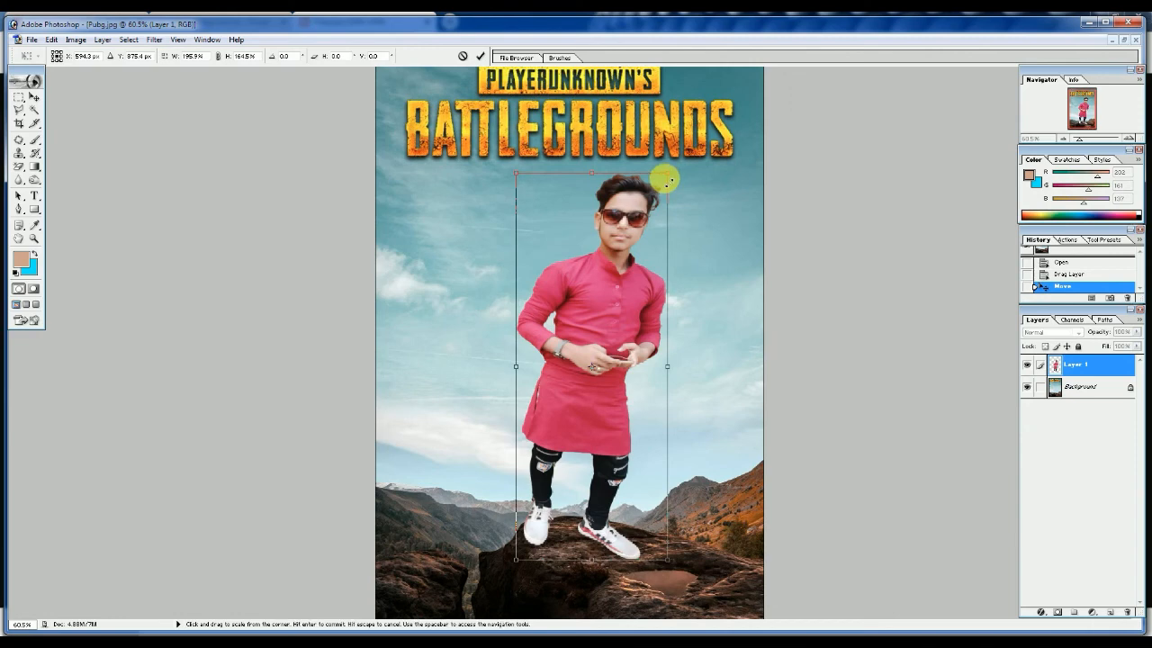
left_click_drag(641, 221, 651, 231)
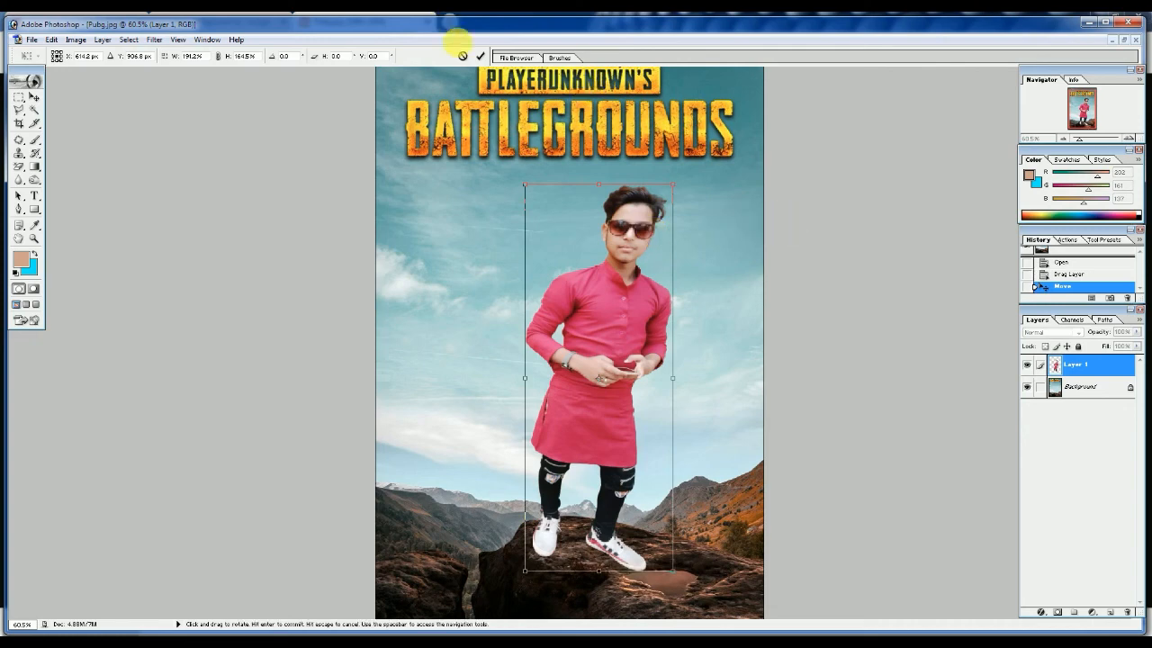
left_click(478, 59)
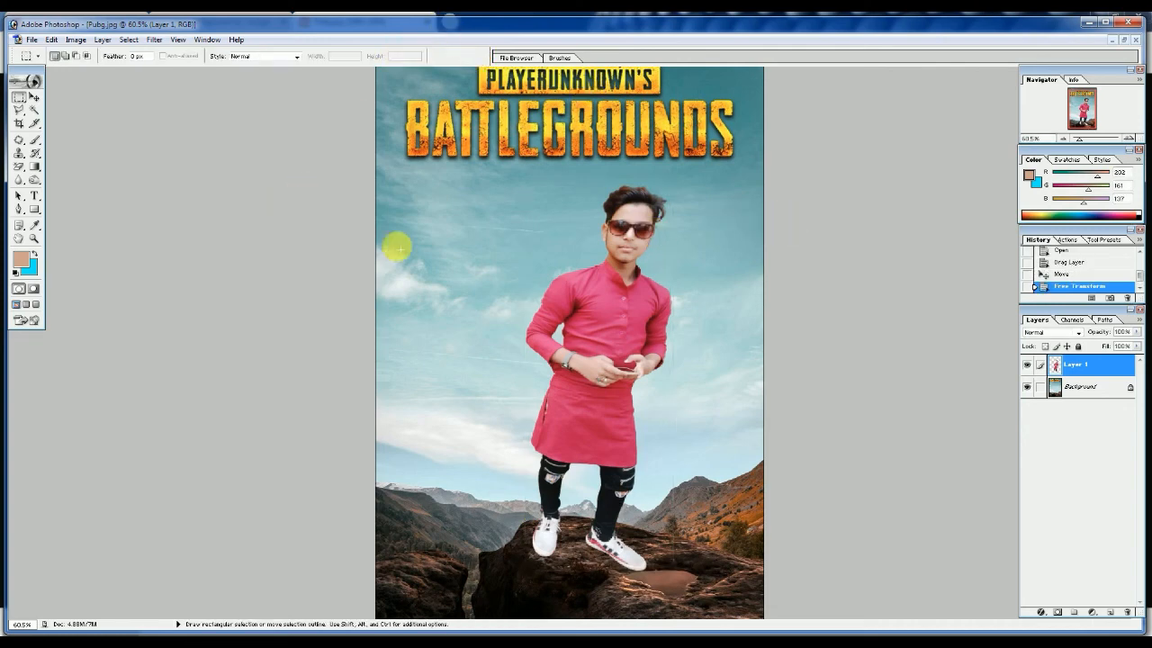
- Crop a thin strip off the poster's bottom edge, keeping its full width
scroll(518, 261, "up", 2)
scroll(517, 261, "down", 3)
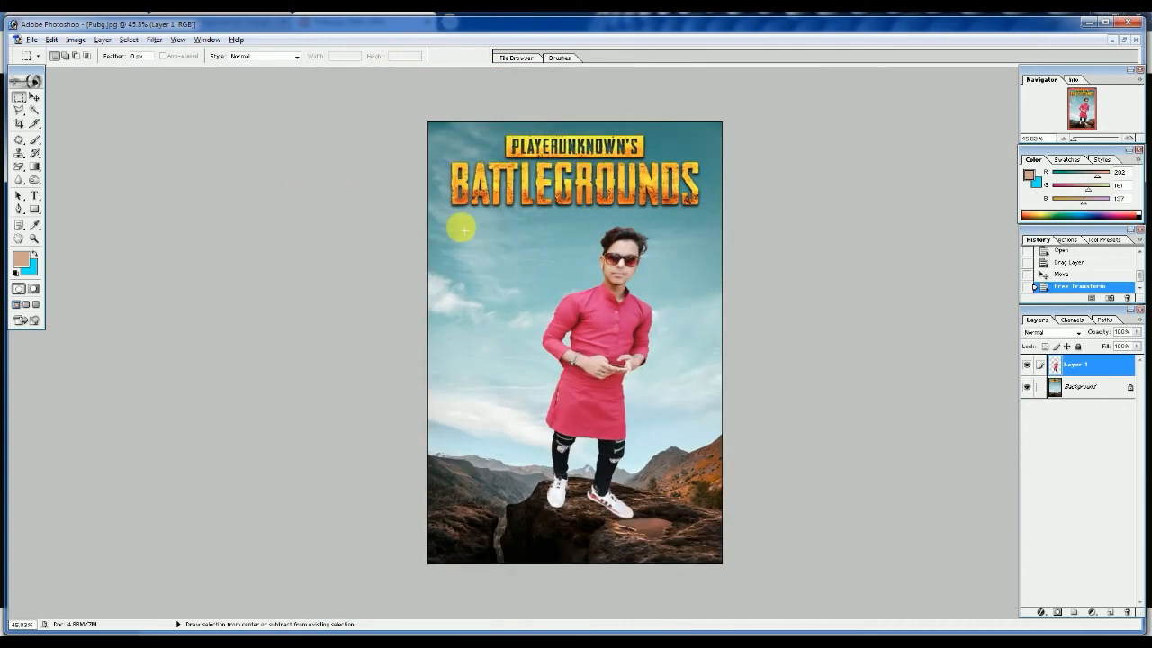
left_click(19, 123)
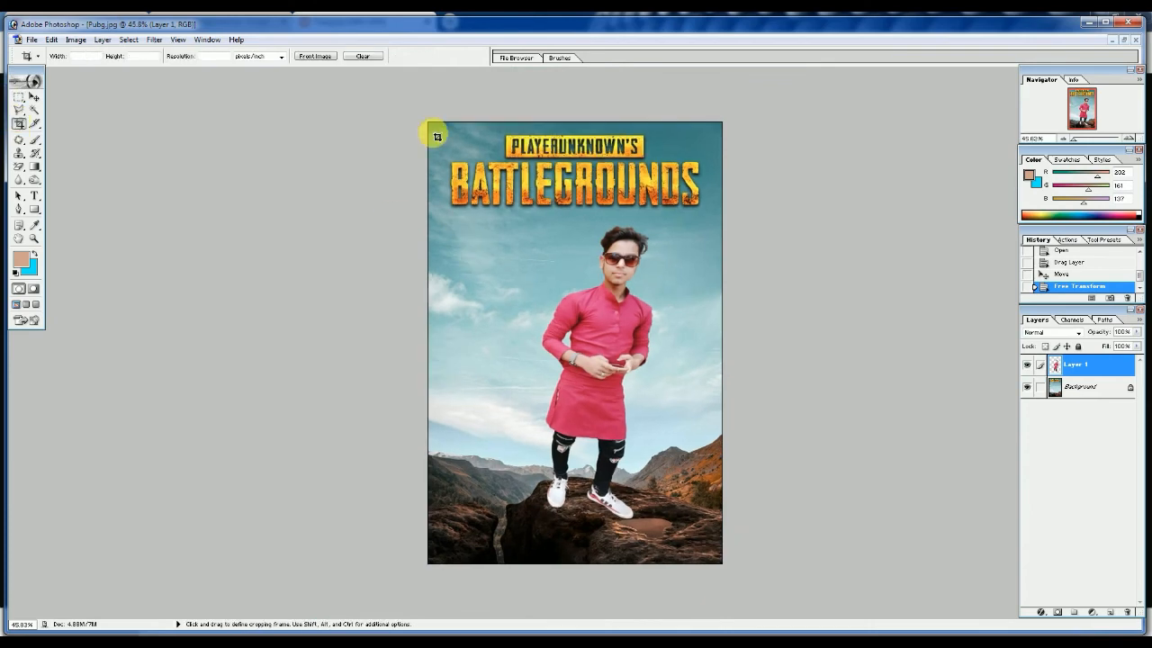
left_click_drag(430, 123, 821, 566)
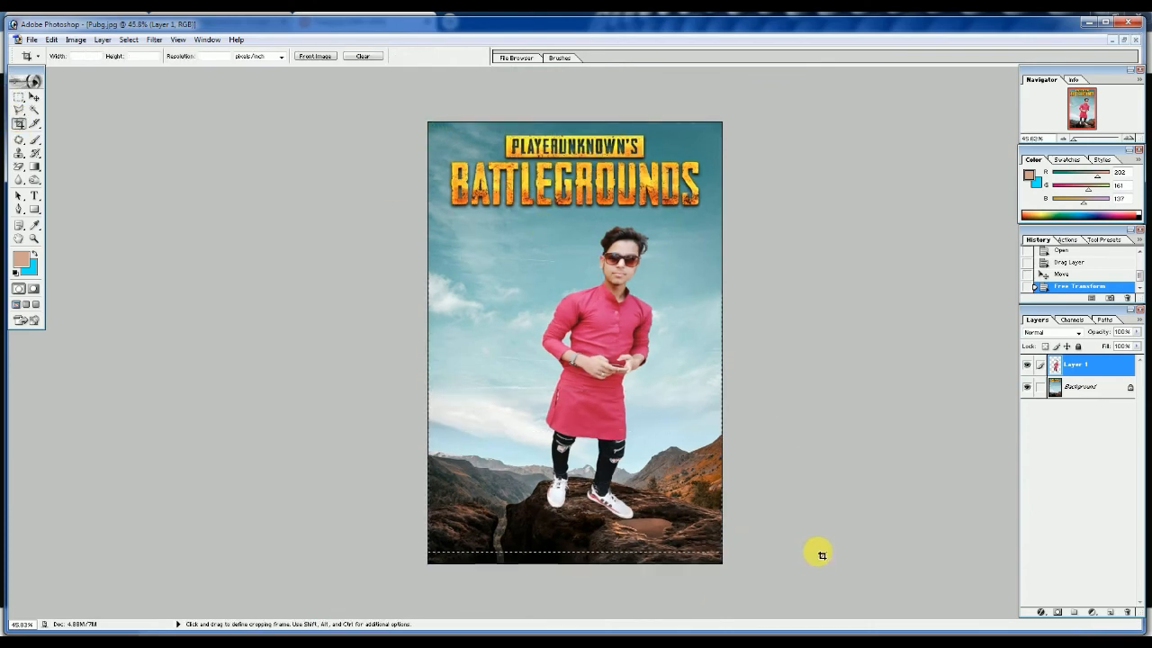
key("Return")
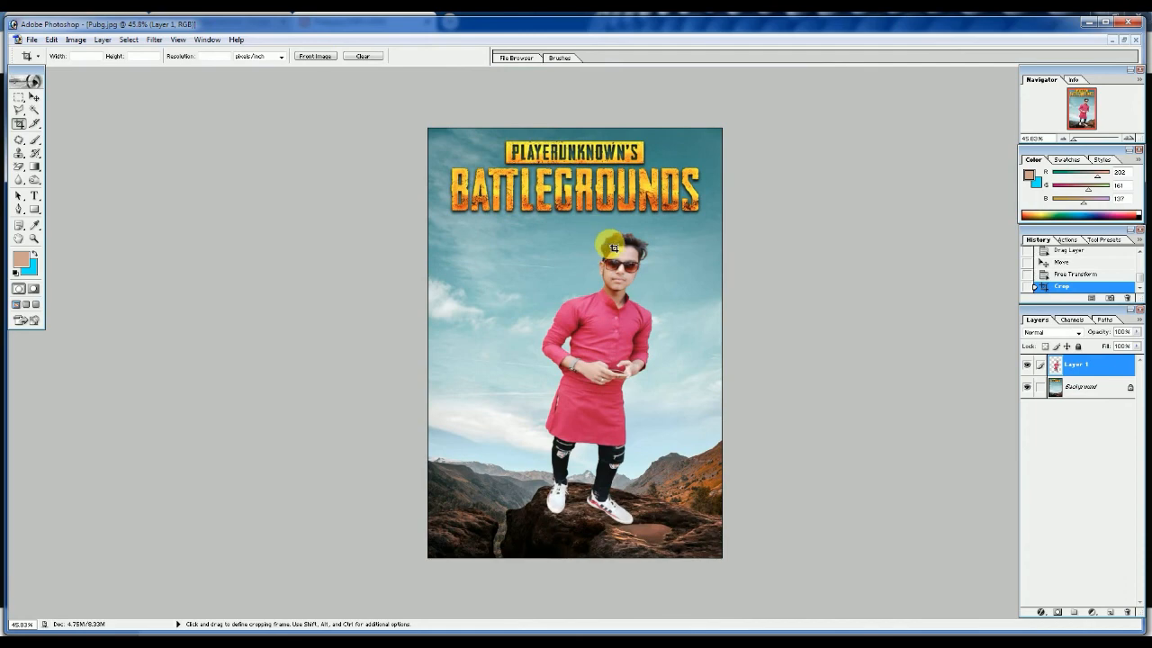
- Brighten the man's layer with Curves, moving the RGB midtone point to input 108 and output 120
scroll(609, 249, "up", 1)
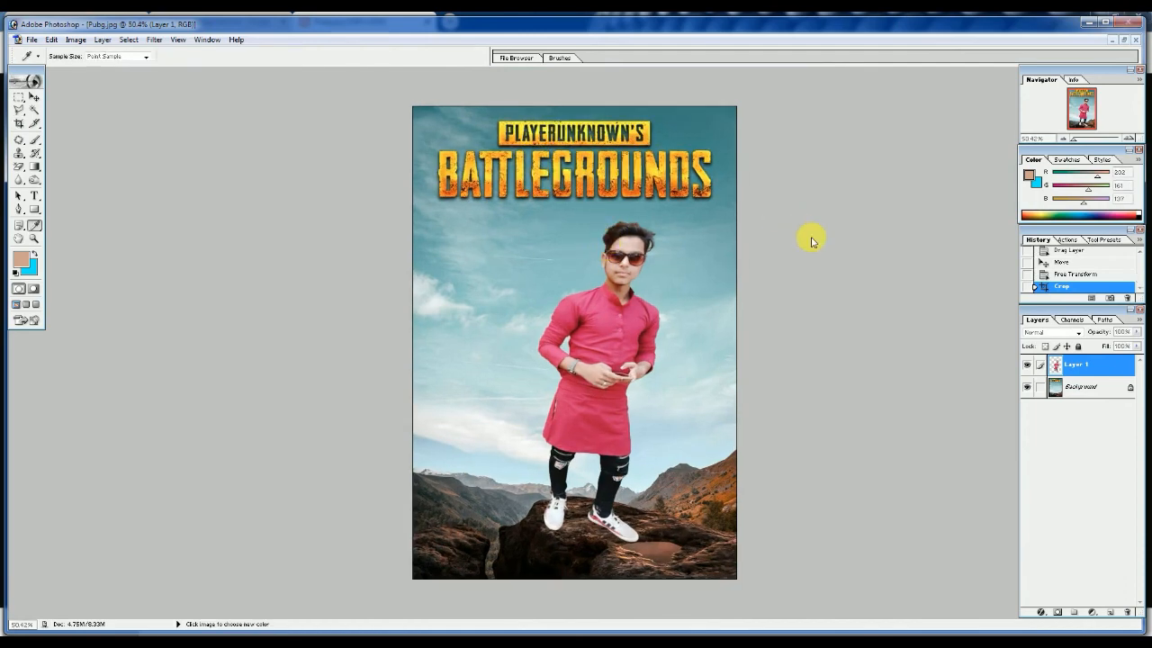
key("ctrl+m")
left_click_drag(873, 272, 873, 273)
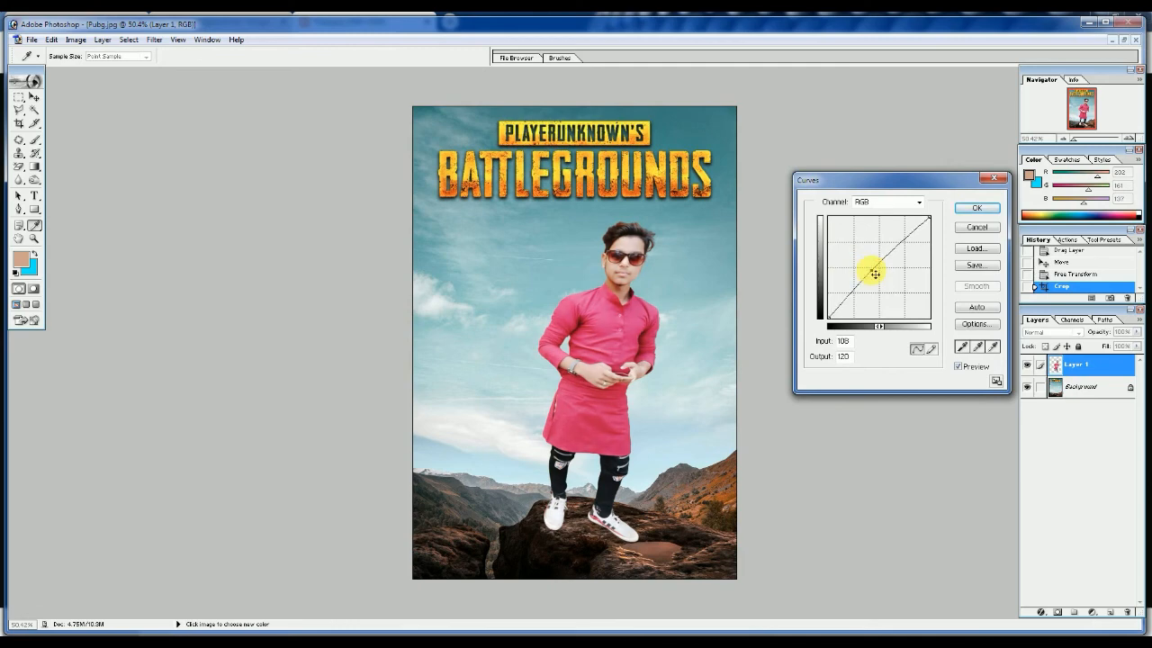
key("Return")
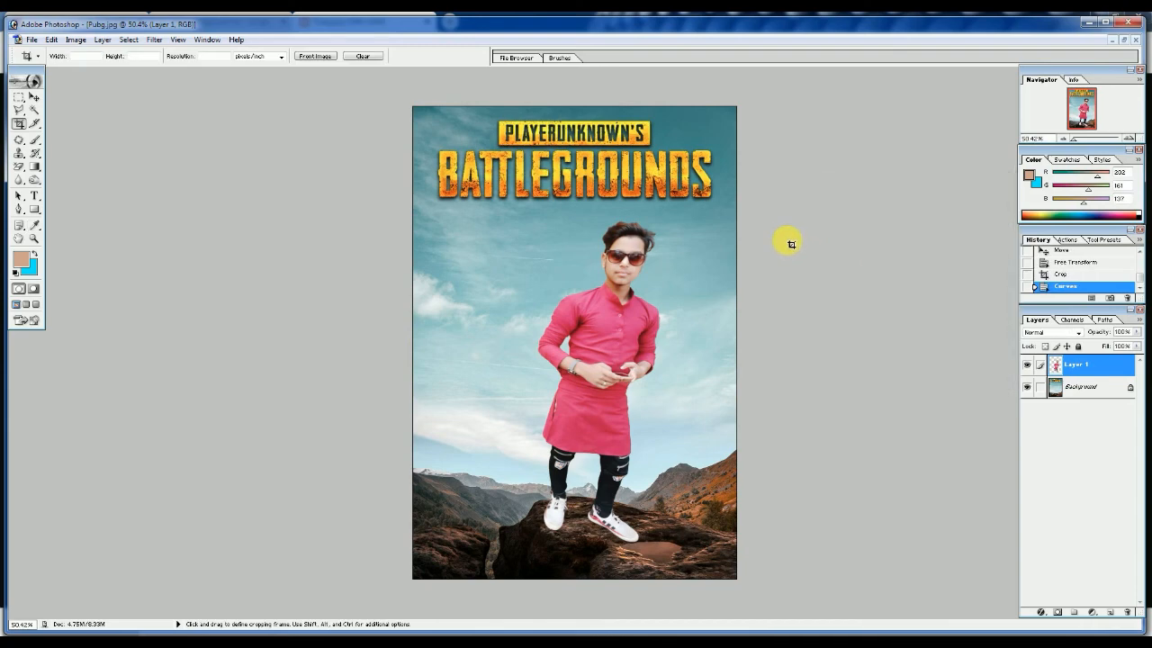